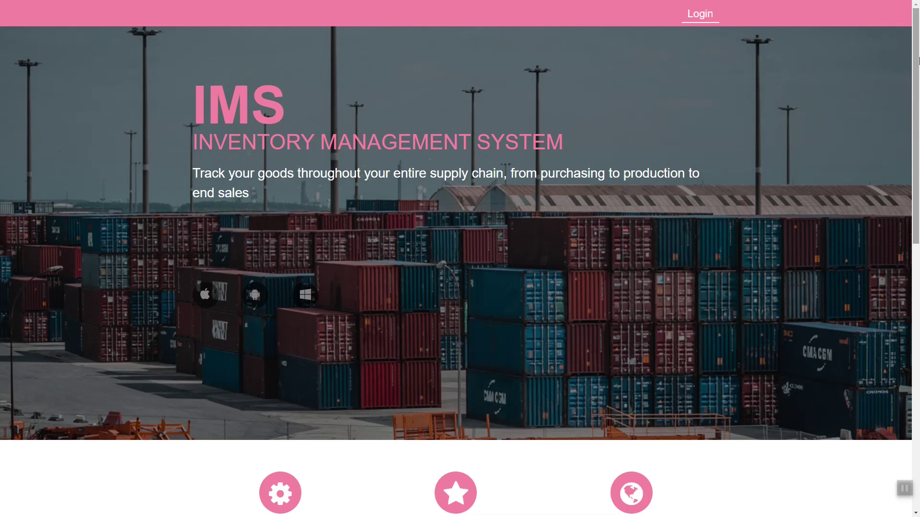
# Step: Scroll the project page, play the embedded demo video, and return to the top
pyautogui.scroll(-1, 918, 58)
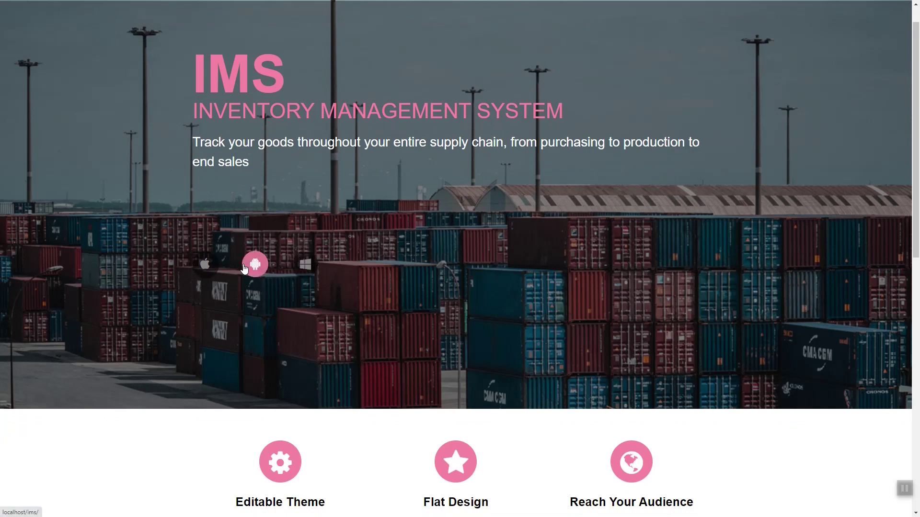
pyautogui.scroll(-8, 447, 219)
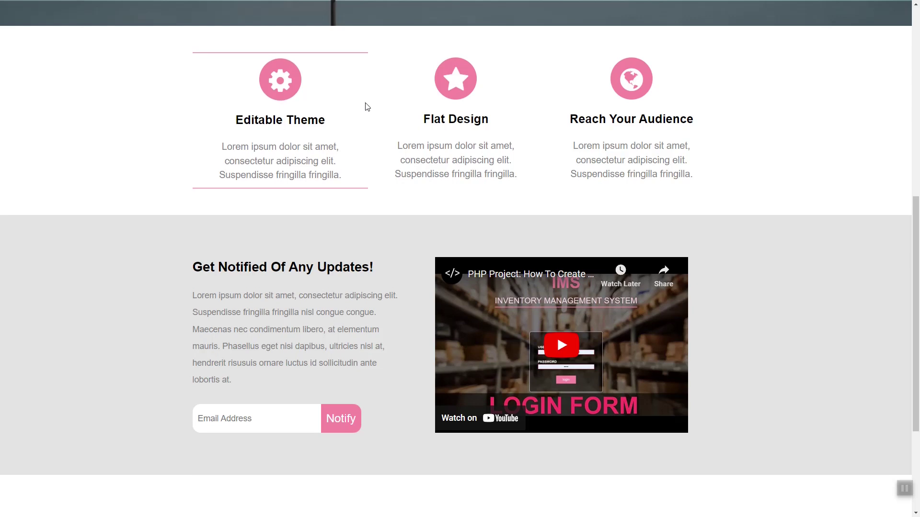
pyautogui.scroll(-4, 365, 106)
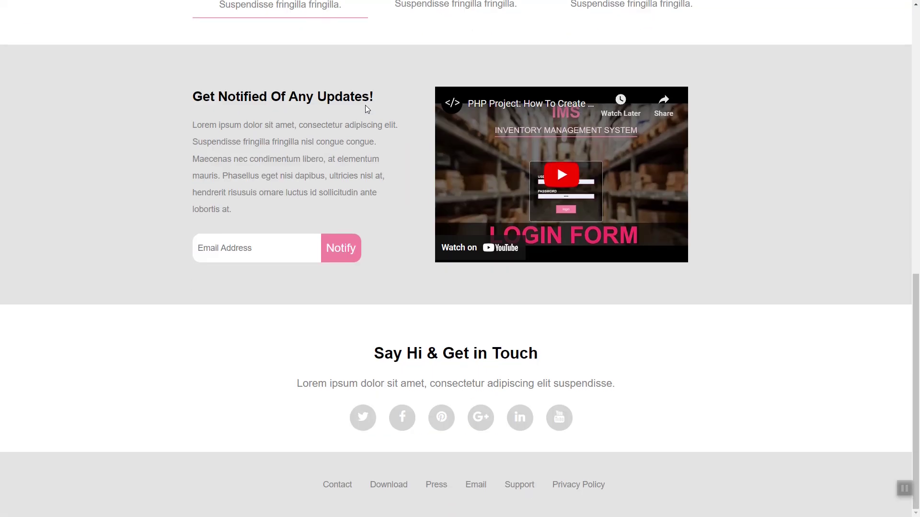
pyautogui.click(547, 159)
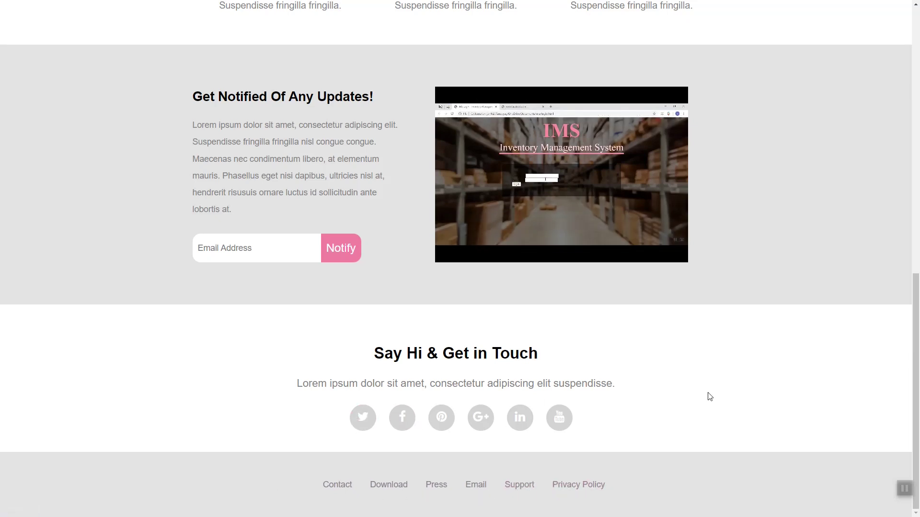
pyautogui.press('Home')
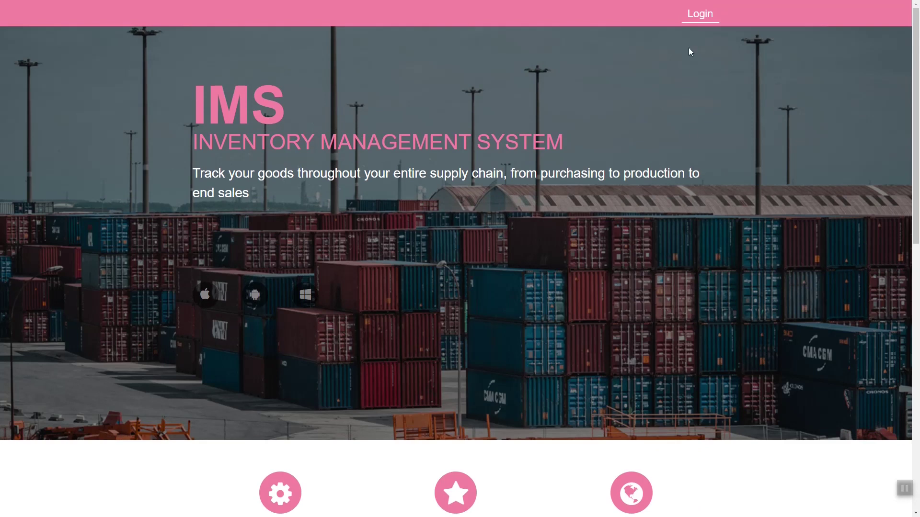
# Step: Log in with the saved credentials and dismiss Chrome's password warning to view the dashboard charts
pyautogui.click(707, 23)
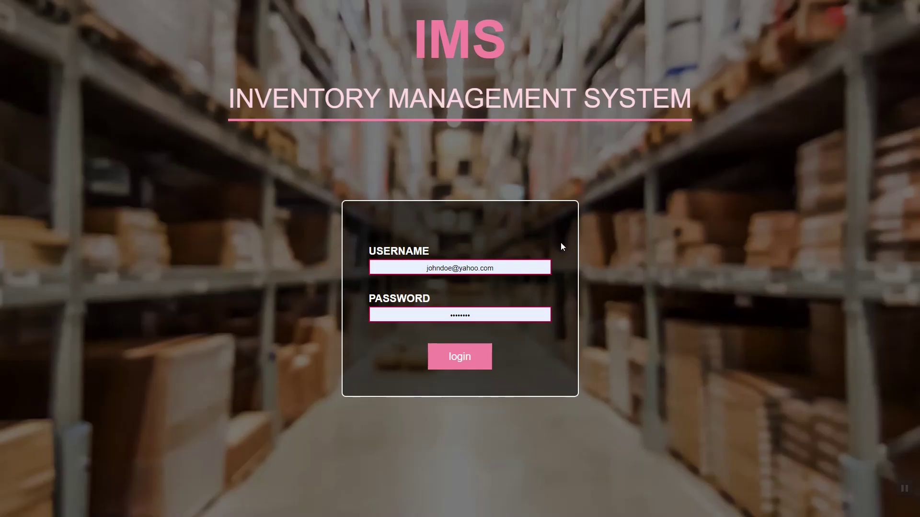
pyautogui.click(526, 268)
pyautogui.press('Down')
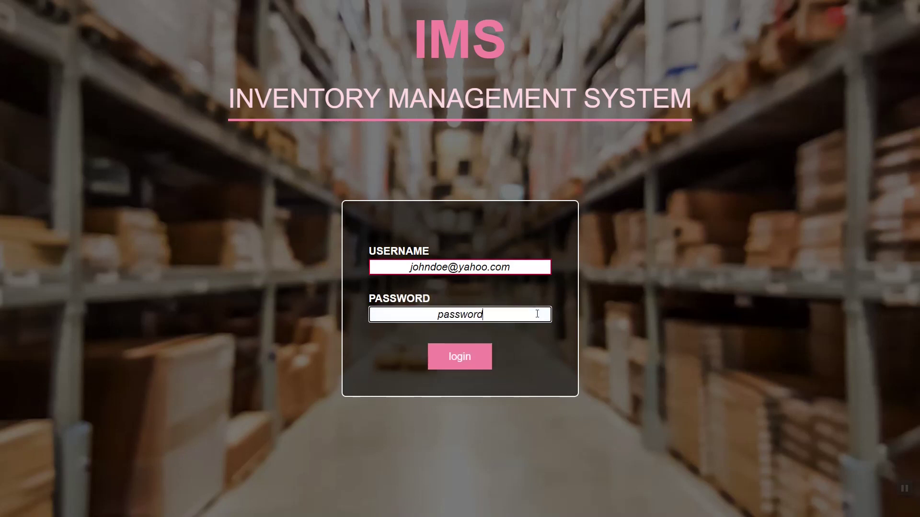
pyautogui.click(457, 357)
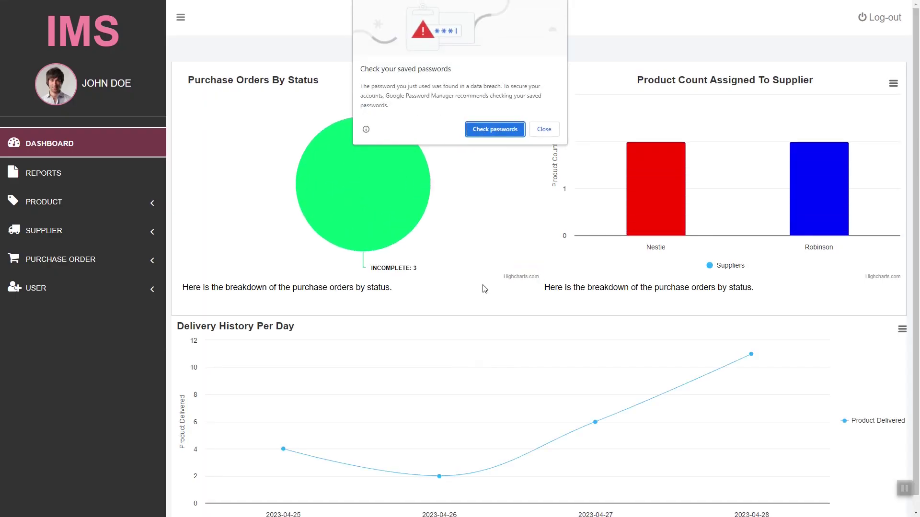
pyautogui.click(533, 135)
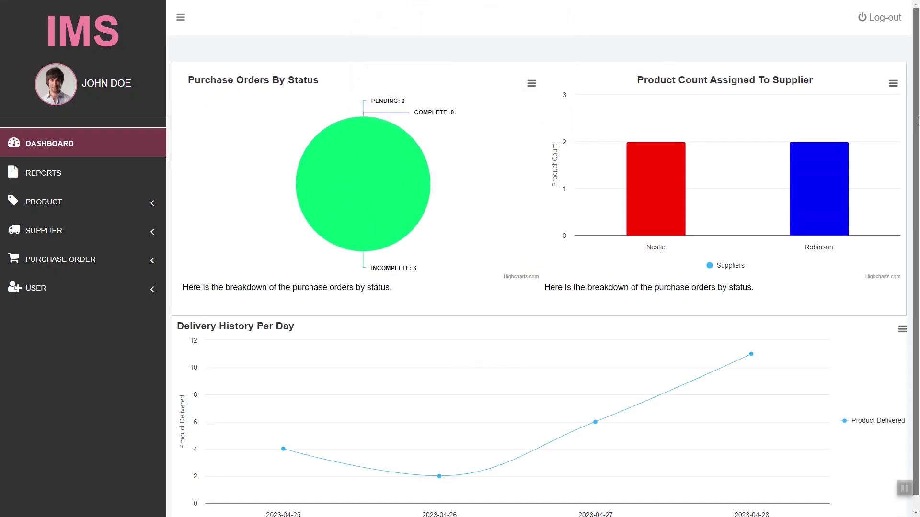
pyautogui.scroll(-1, 918, 122)
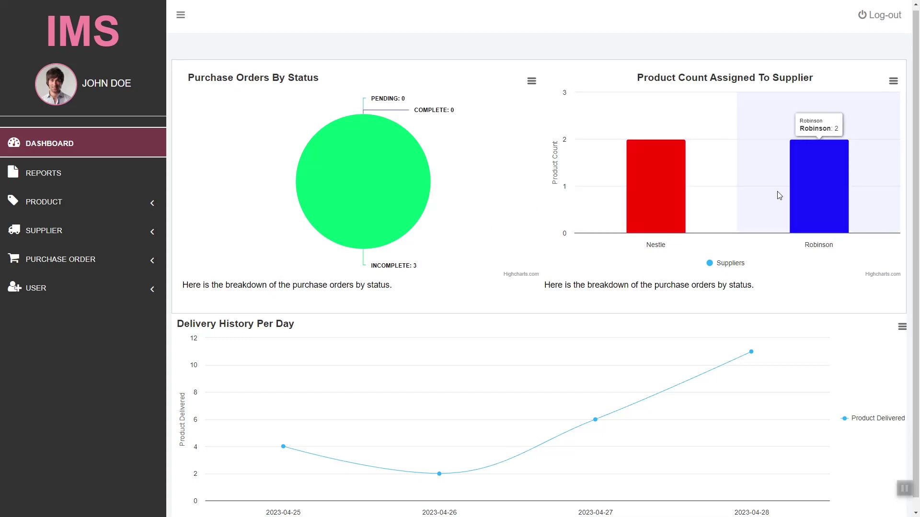
pyautogui.scroll(-1, 814, 192)
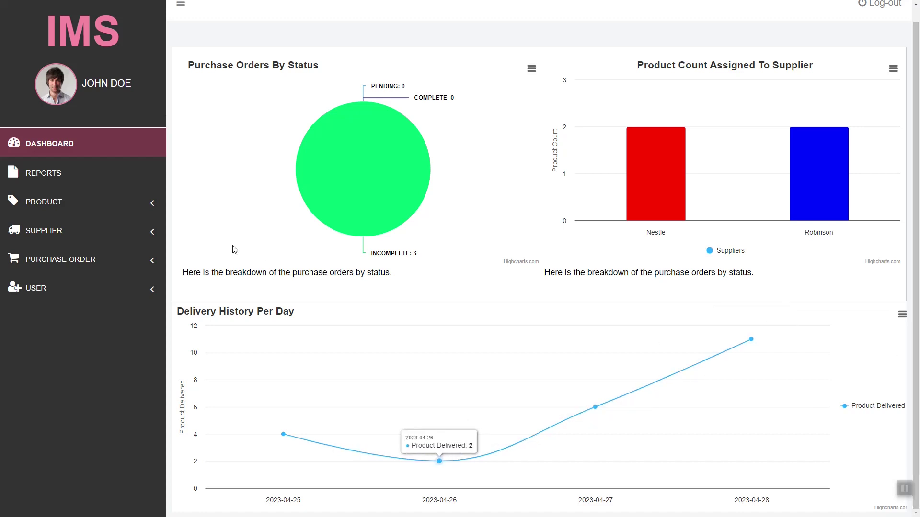
# Step: Preview the Products, Purchase Orders and Deliveries reports as PDFs from the Reports page
pyautogui.click(103, 177)
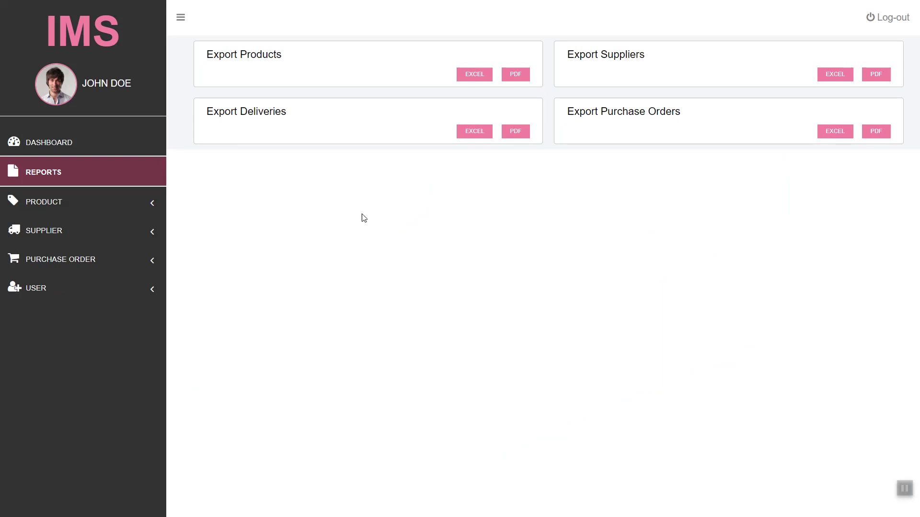
pyautogui.click(522, 73)
pyautogui.click(876, 131)
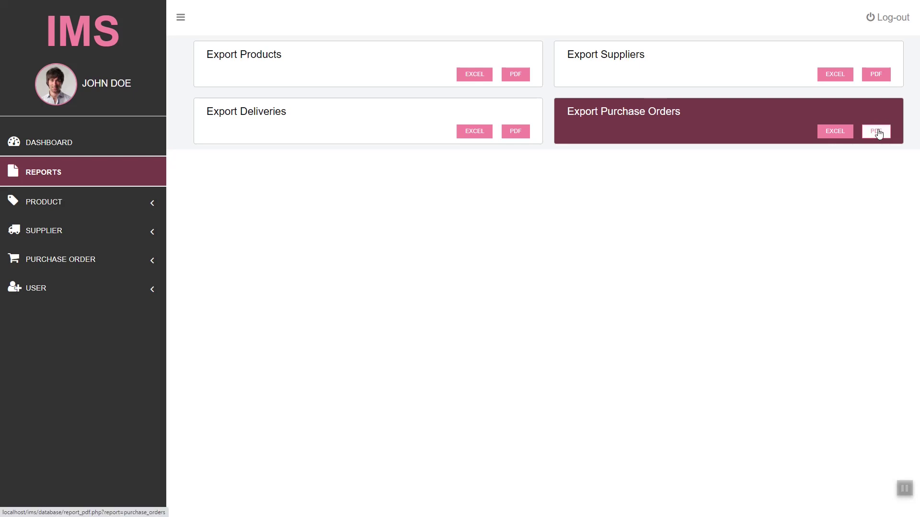
pyautogui.hotkey('alt', 'Left')
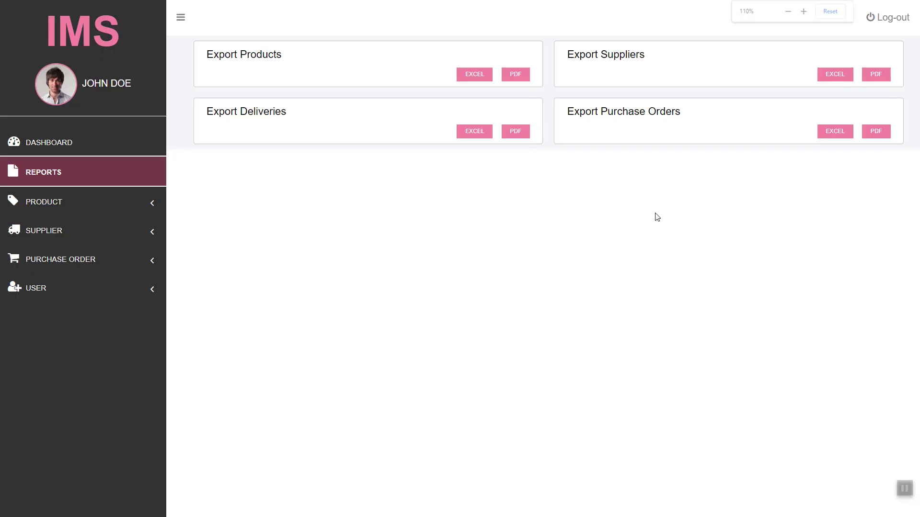
pyautogui.click(516, 133)
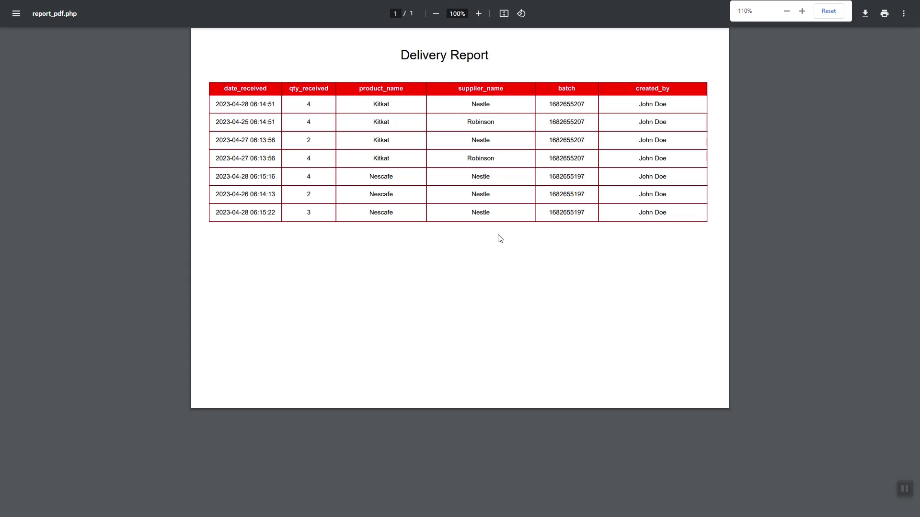
pyautogui.hotkey('alt', 'Left')
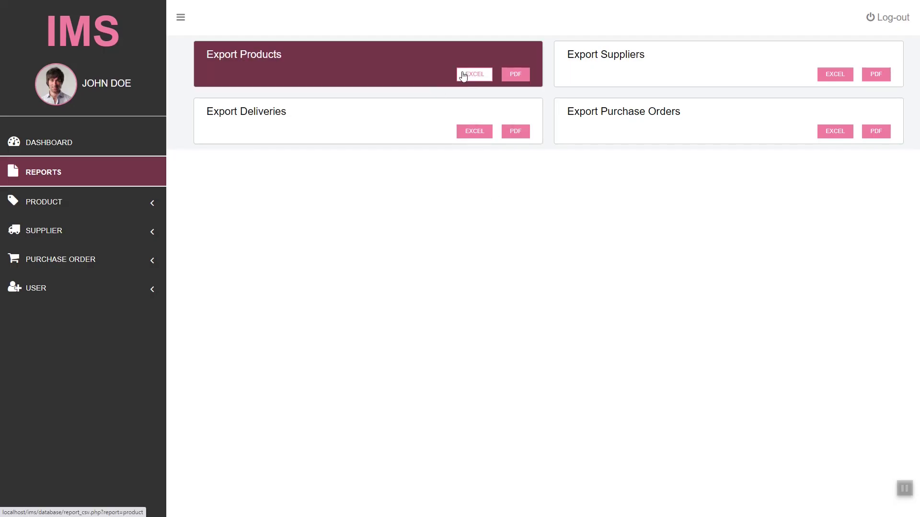
# Step: Export the Product Report to Excel, open it despite the format warning, and close it
pyautogui.click(464, 75)
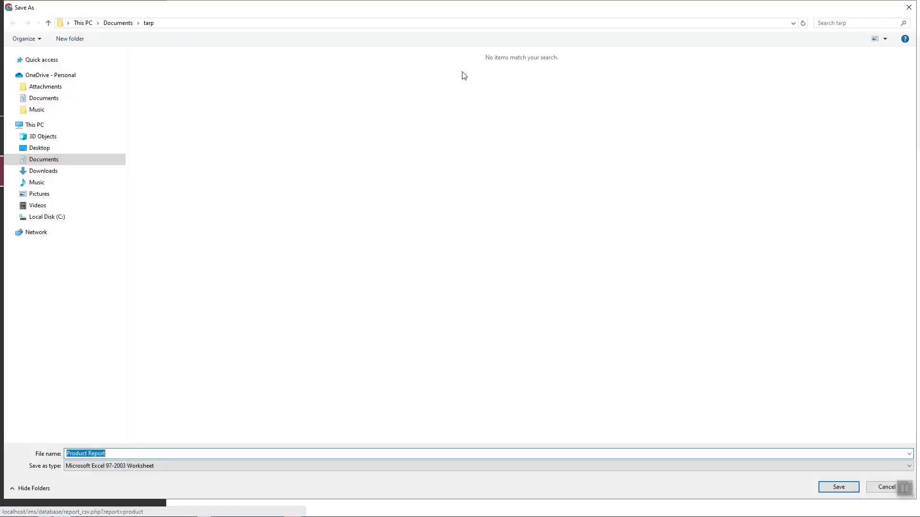
pyautogui.press('Return')
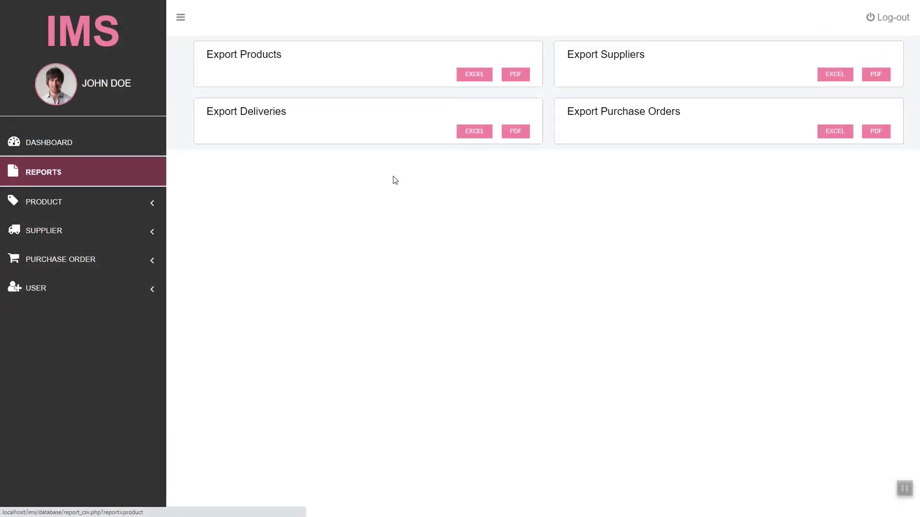
pyautogui.click(58, 503)
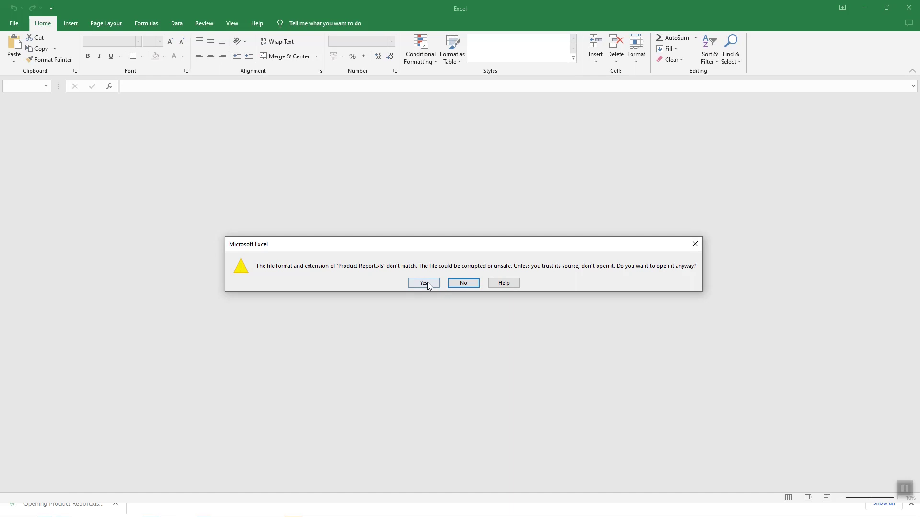
pyautogui.click(424, 283)
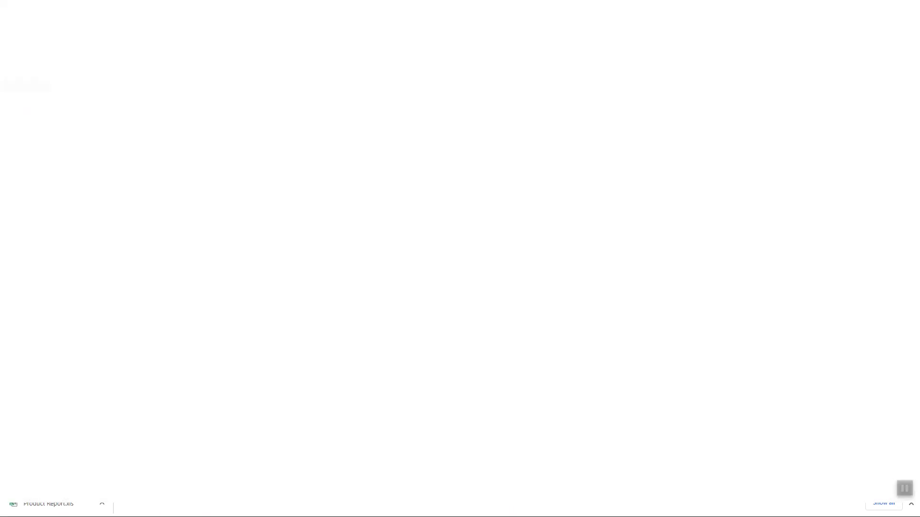
pyautogui.click(909, 7)
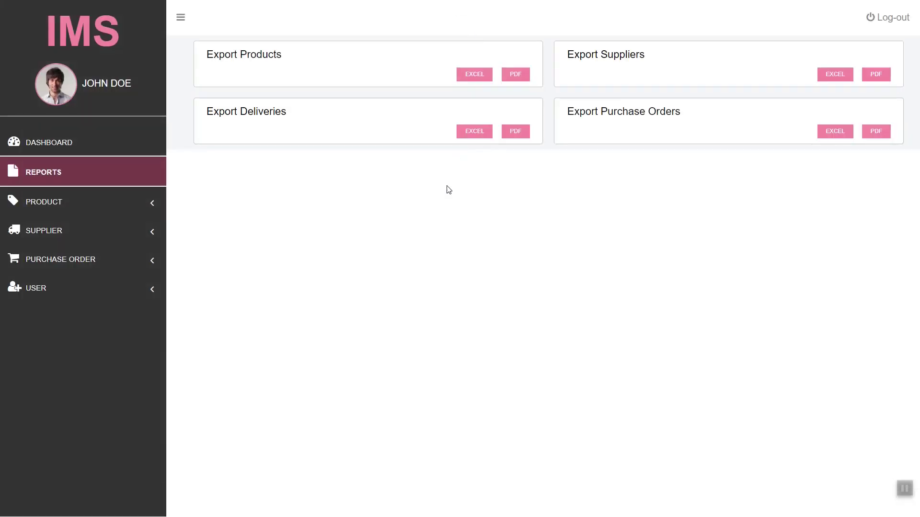
# Step: Export the Delivery Report to Excel, open it, and widen column A to show the dates
pyautogui.click(478, 135)
pyautogui.press('Return')
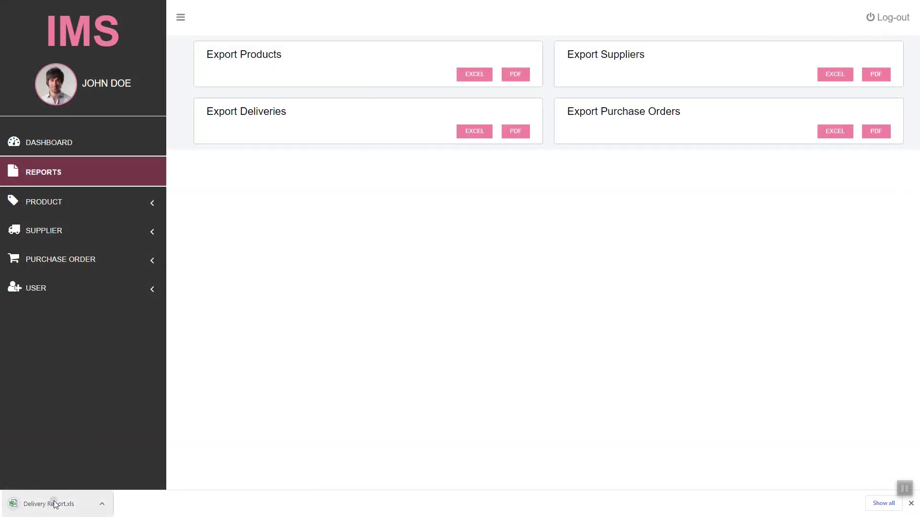
pyautogui.click(57, 503)
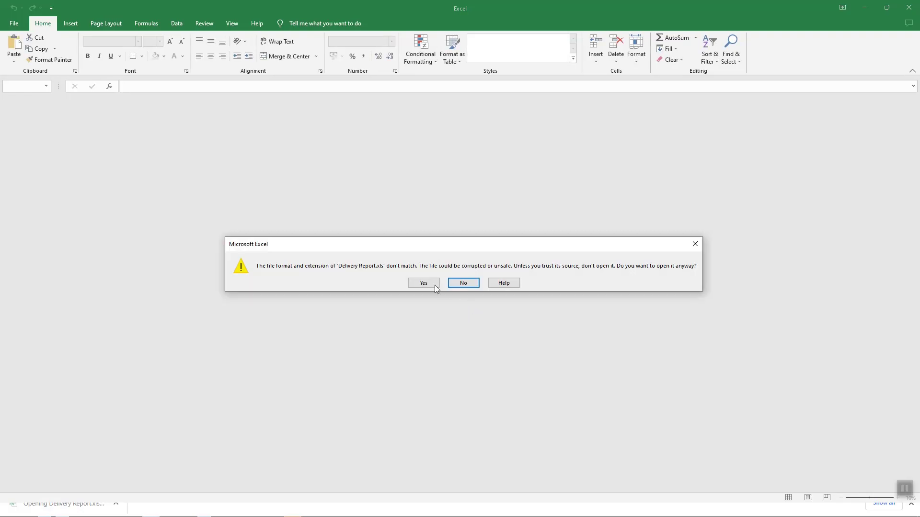
pyautogui.click(434, 286)
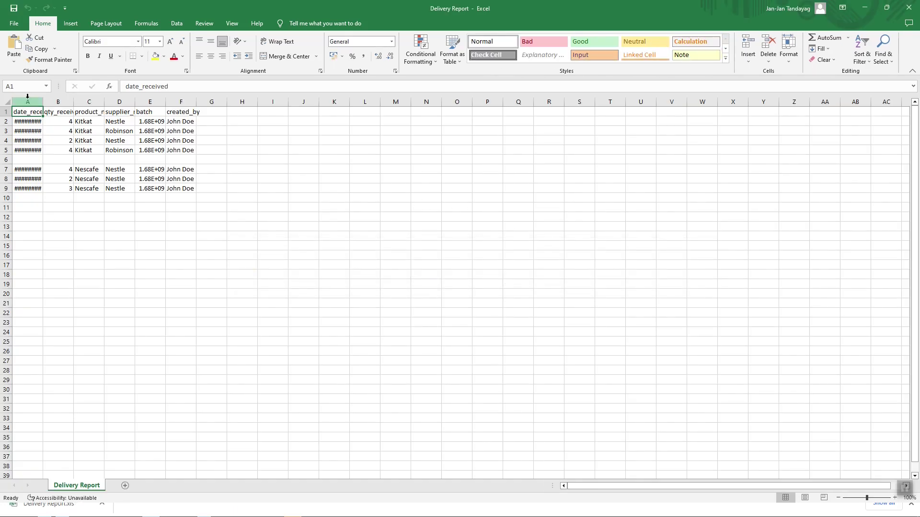
pyautogui.press('Escape')
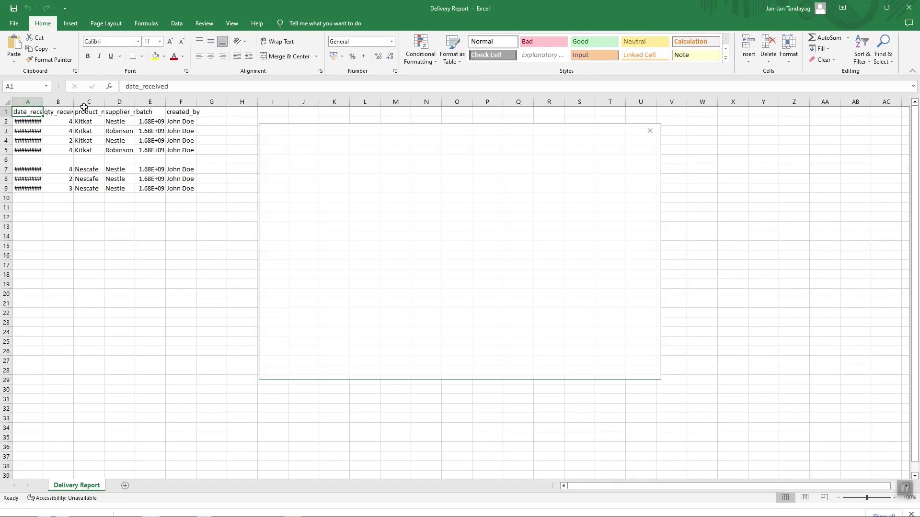
pyautogui.moveTo(42, 111); pyautogui.dragTo(83, 112)
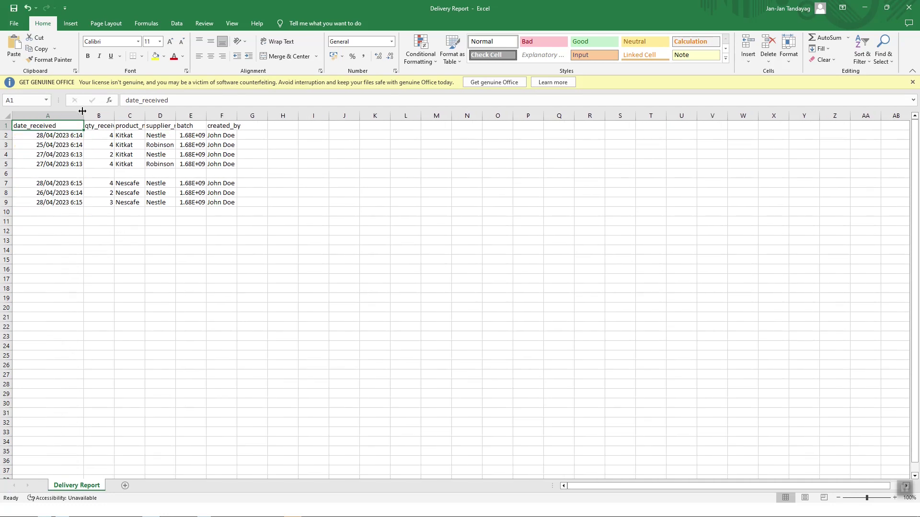
# Step: Close Delivery Report unsaved, then export, open and close the Purchase Order report unsaved
pyautogui.click(909, 7)
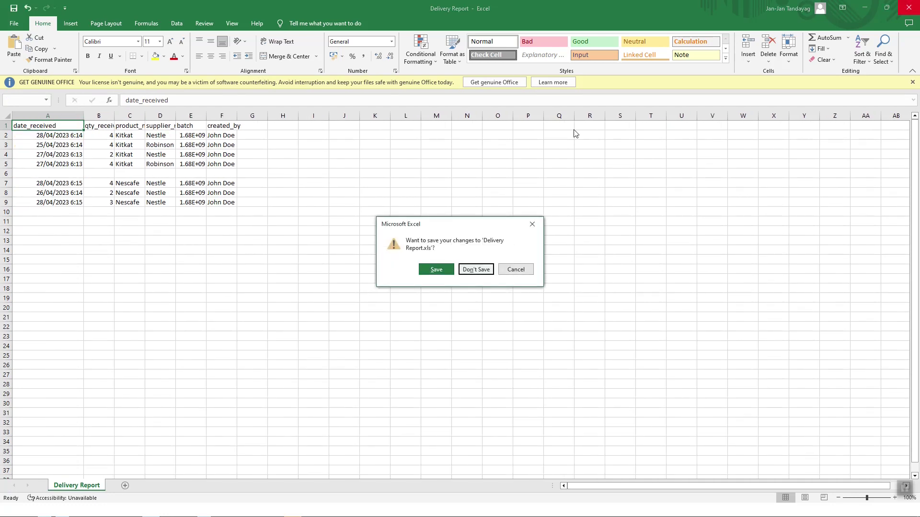
pyautogui.click(476, 269)
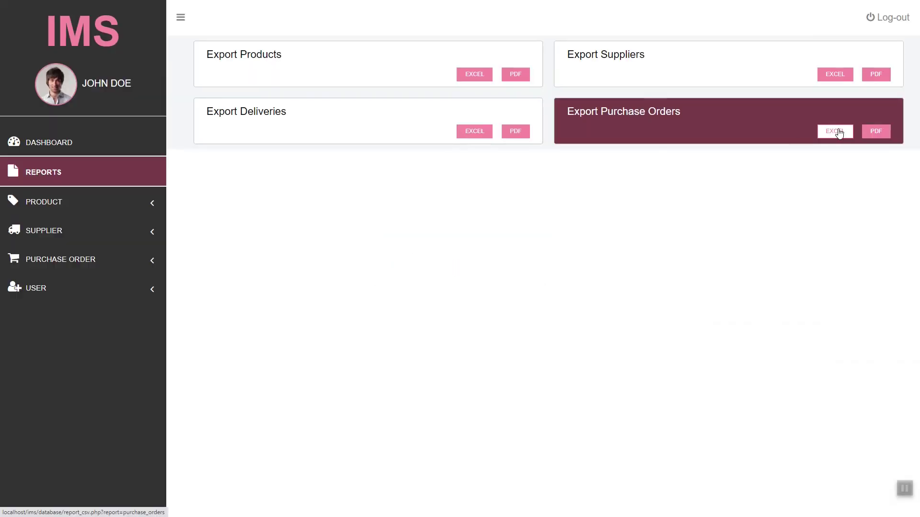
pyautogui.click(835, 131)
pyautogui.press('Return')
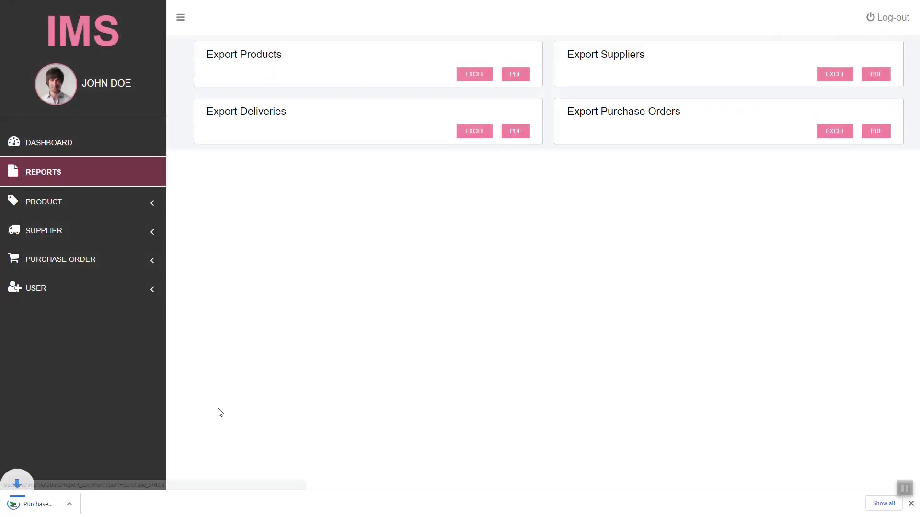
pyautogui.click(91, 500)
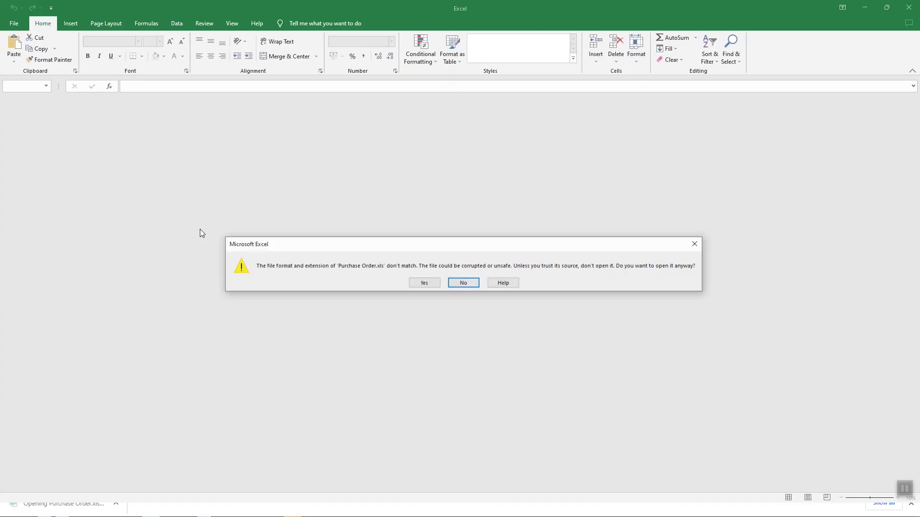
pyautogui.click(425, 283)
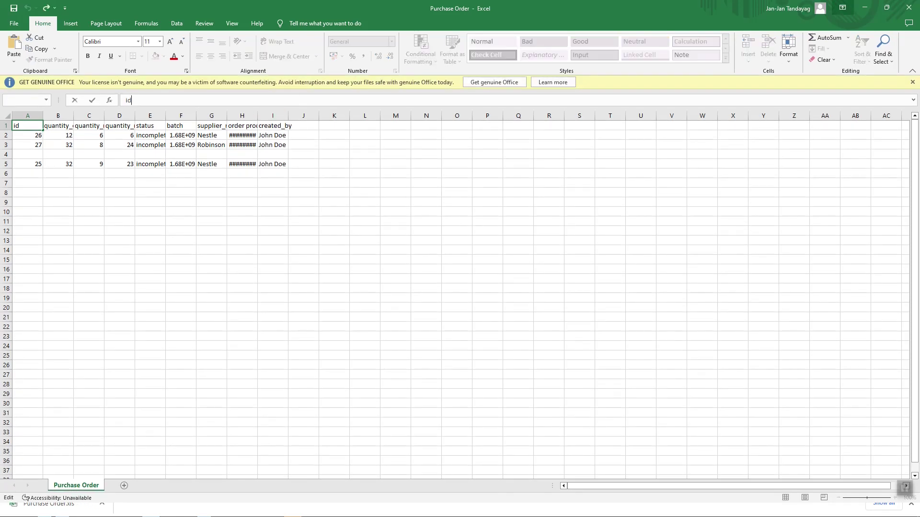
pyautogui.click(908, 7)
pyautogui.press('Tab')
pyautogui.press('Return')
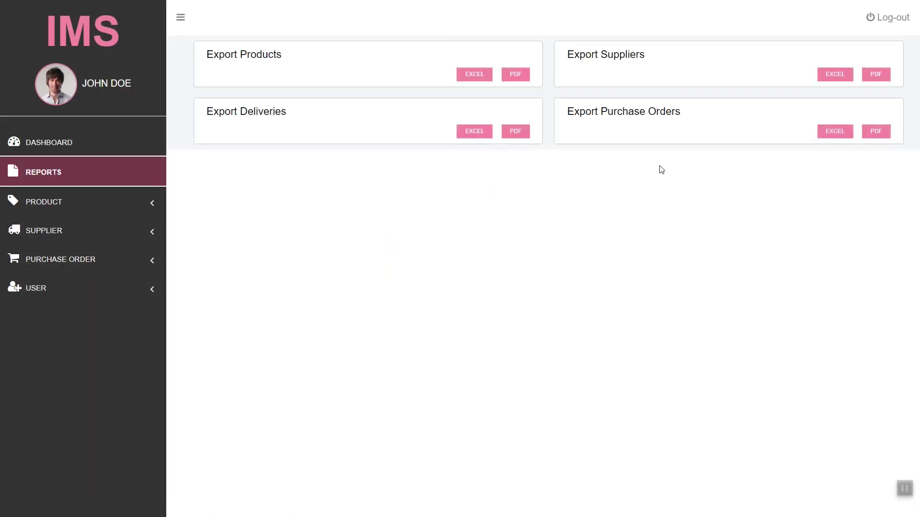
# Step: Export the Supplier Report to Excel, open it, and switch back to the Reports page
pyautogui.click(839, 81)
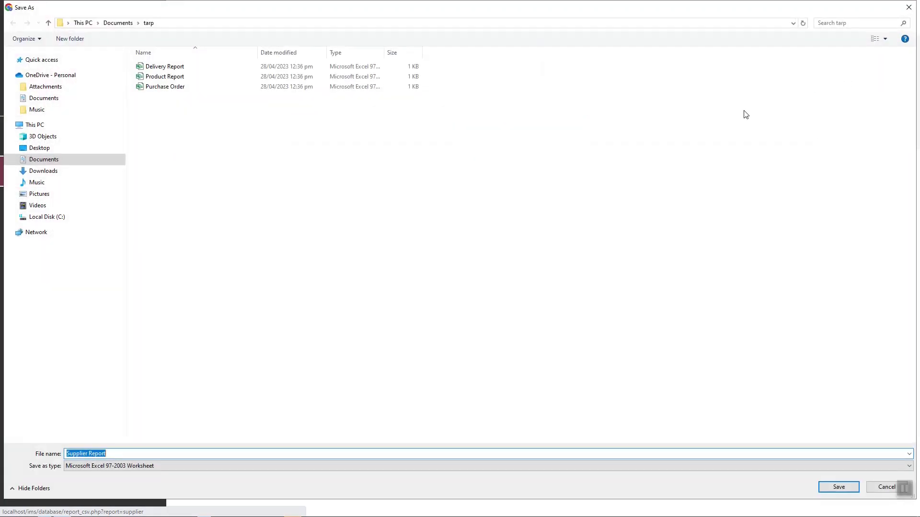
pyautogui.press('Return')
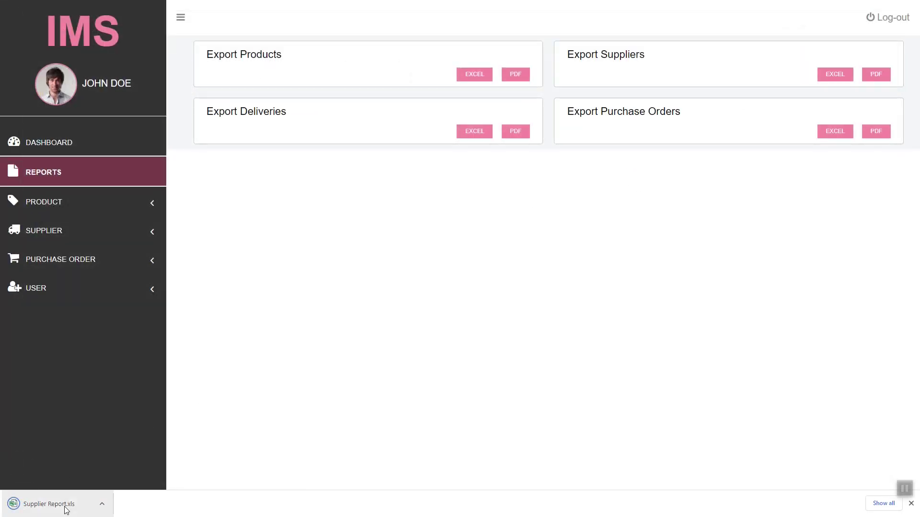
pyautogui.click(67, 508)
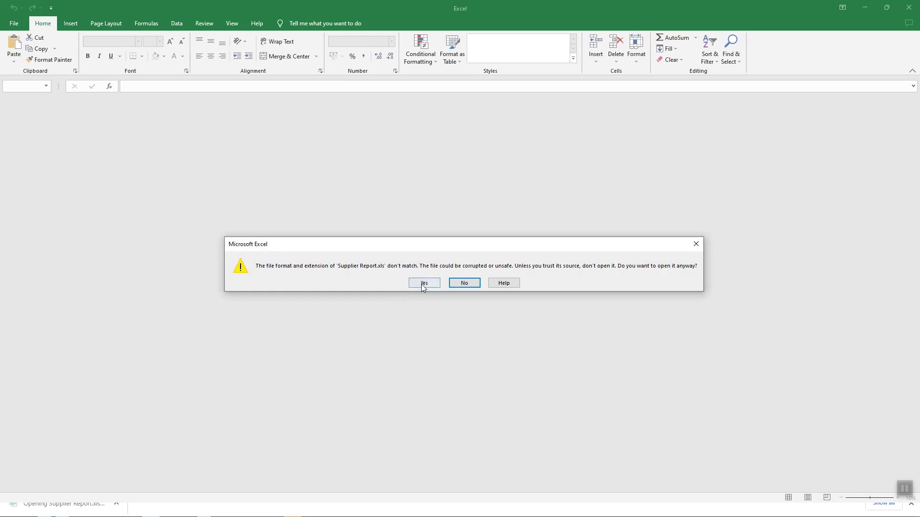
pyautogui.click(423, 283)
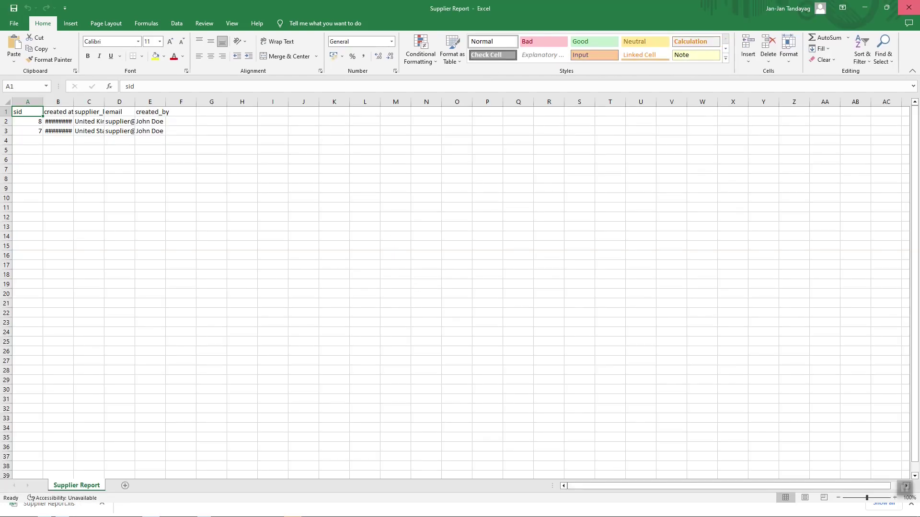
pyautogui.hotkey('alt', 'Tab')
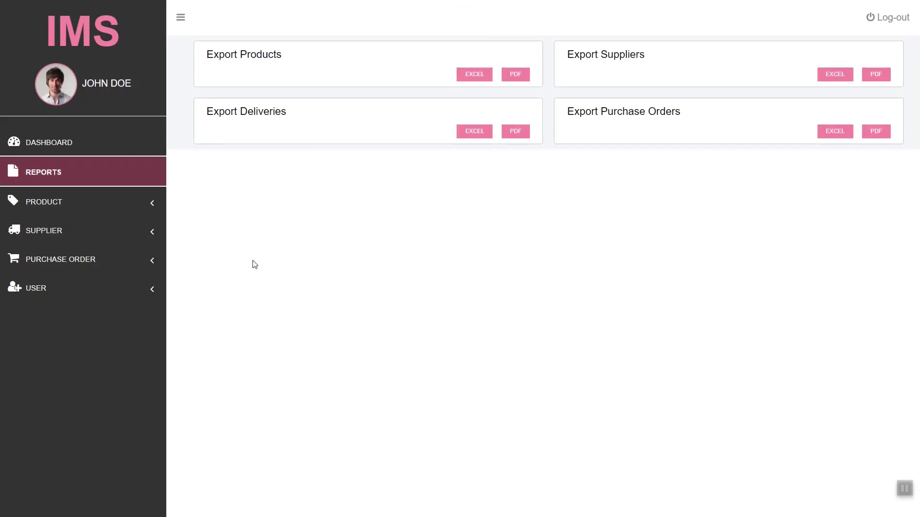
# Step: Rename the Nescafe product to Nescafe2 from the product list
pyautogui.click(123, 202)
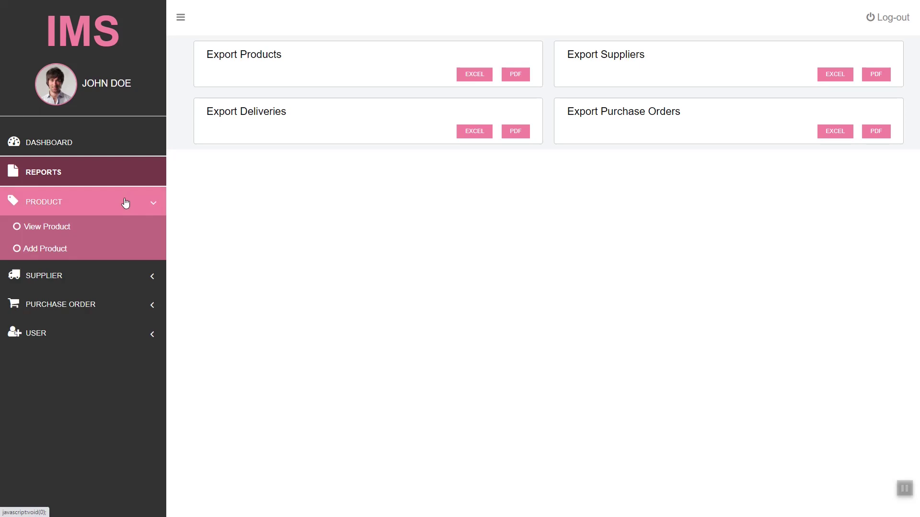
pyautogui.click(114, 223)
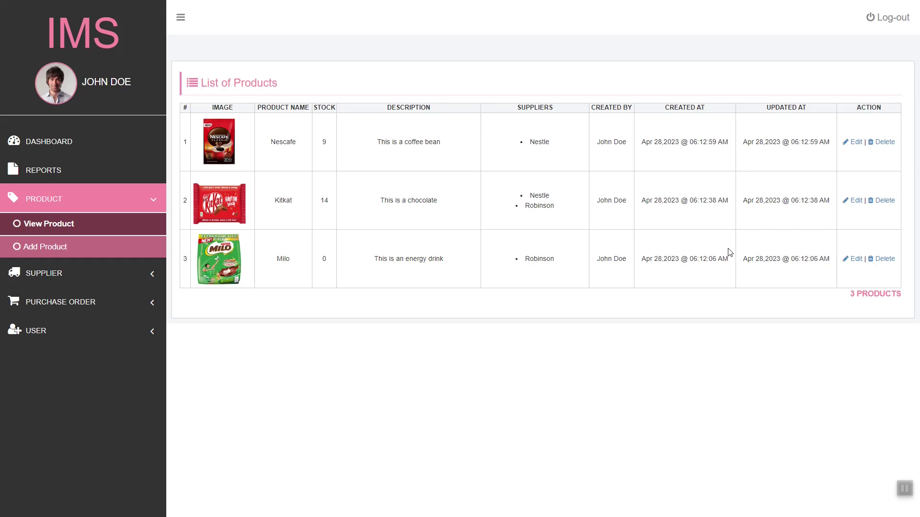
pyautogui.click(856, 143)
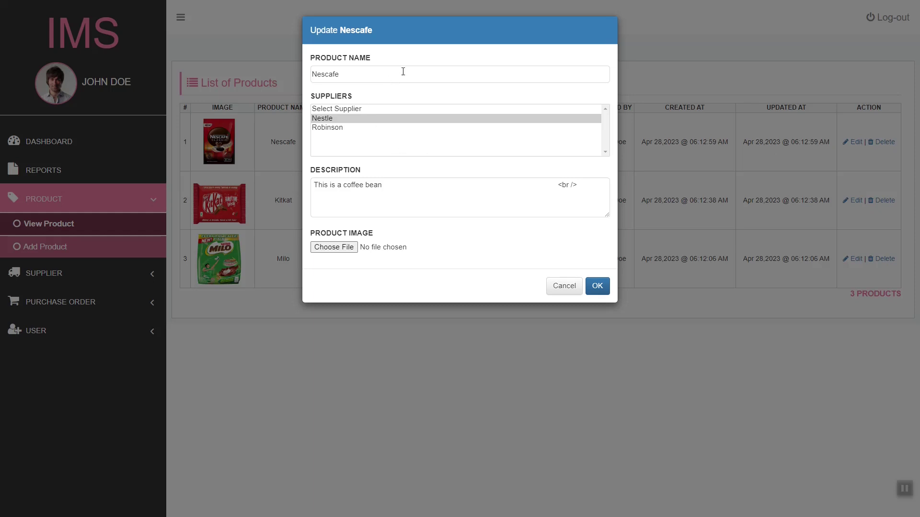
pyautogui.click(403, 71)
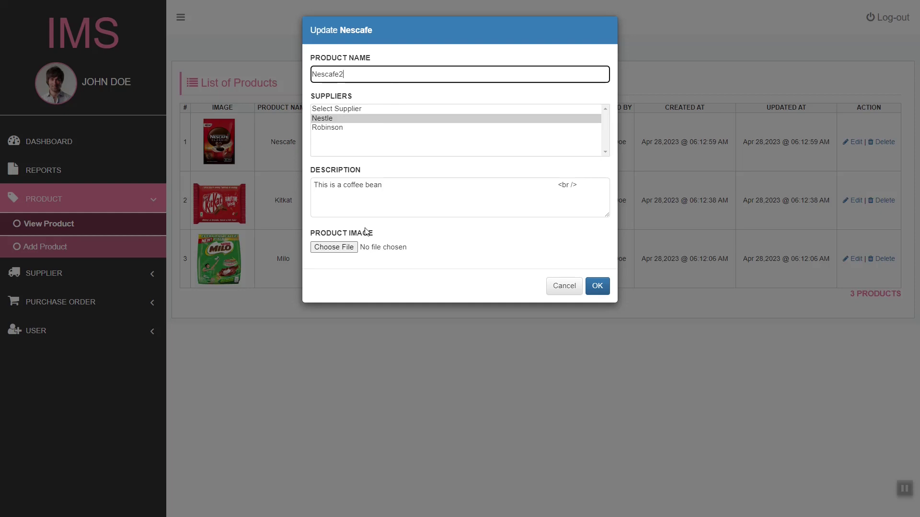
pyautogui.click(597, 286)
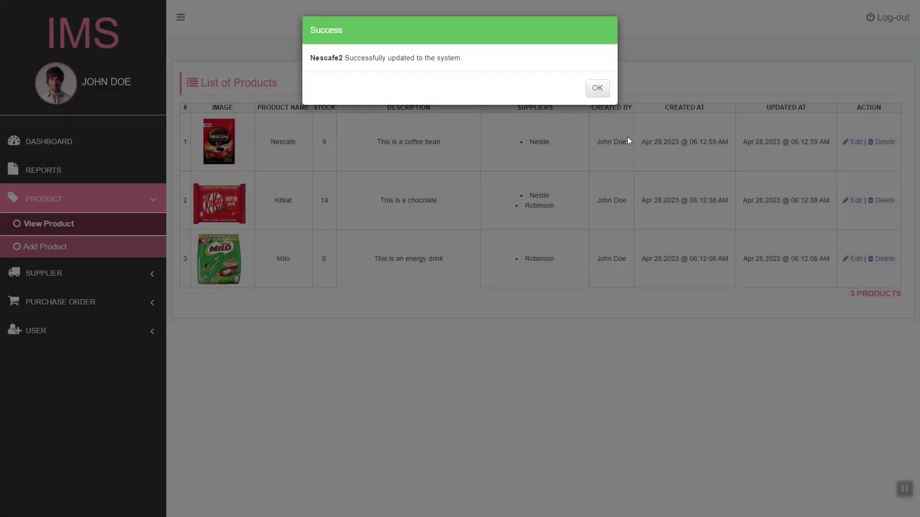
pyautogui.click(609, 90)
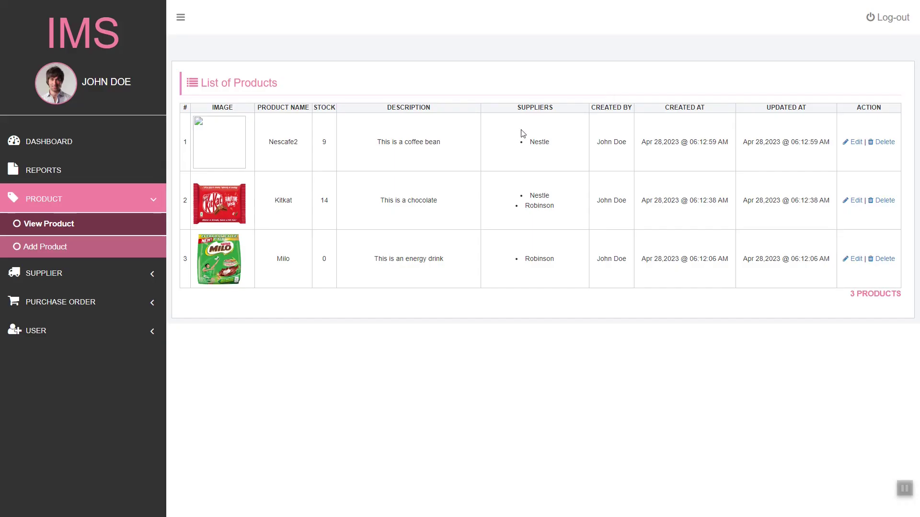
# Step: Set the Nescafe2 product image to product-3.png and save
pyautogui.click(853, 142)
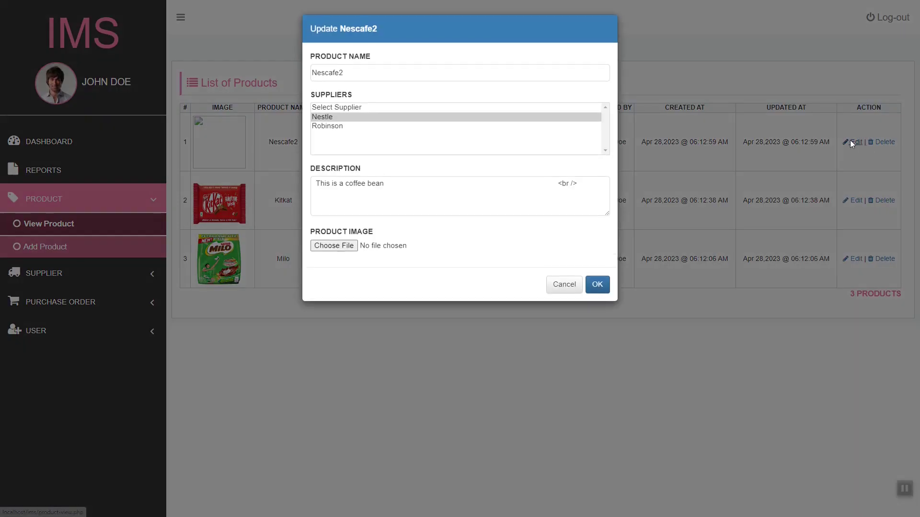
pyautogui.click(344, 252)
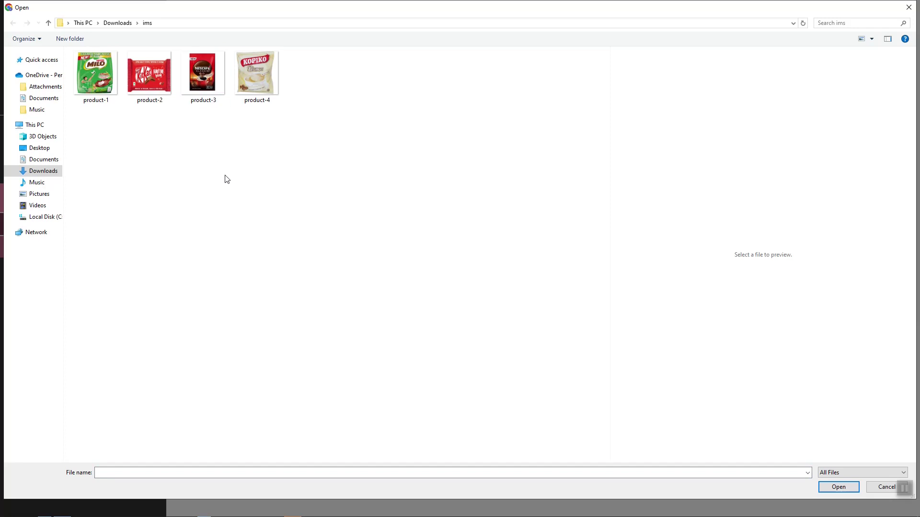
pyautogui.click(205, 101)
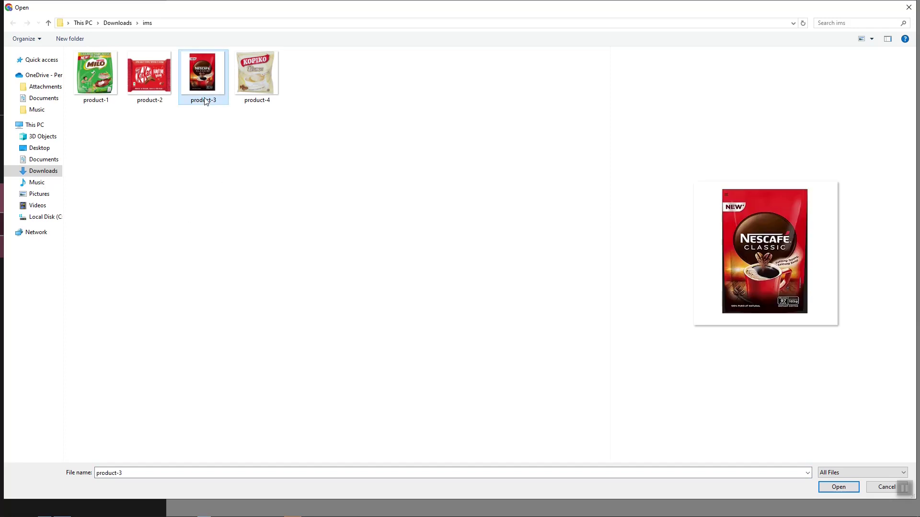
pyautogui.doubleClick(205, 100)
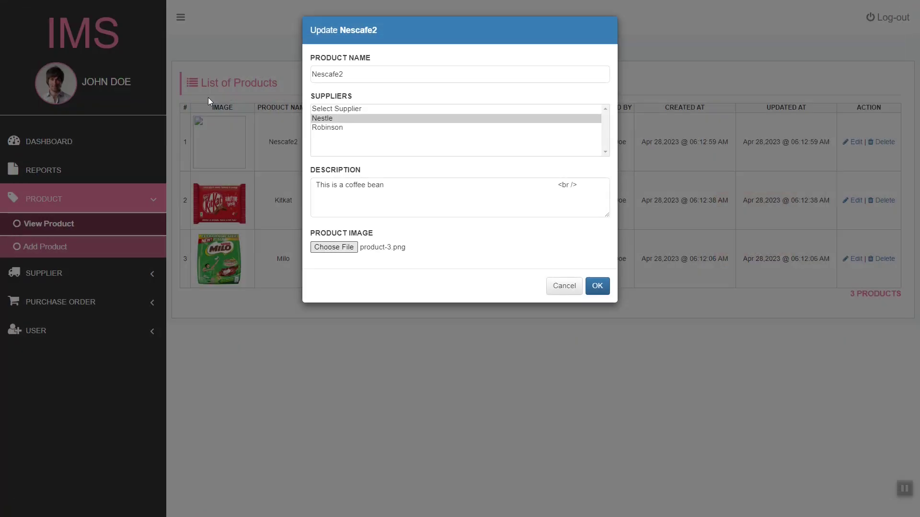
pyautogui.click(597, 286)
pyautogui.click(604, 91)
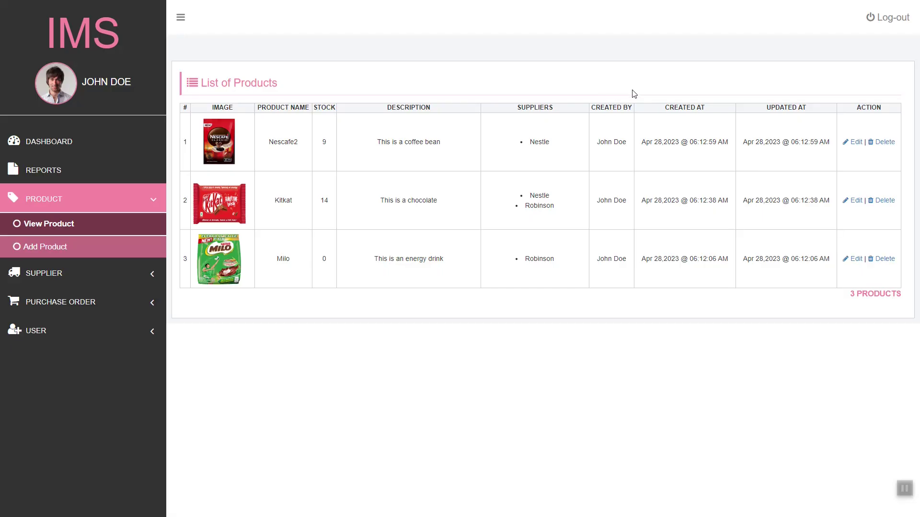
# Step: Create product Kopiko Blanca with image product-4 and supplier Robinson
pyautogui.click(102, 248)
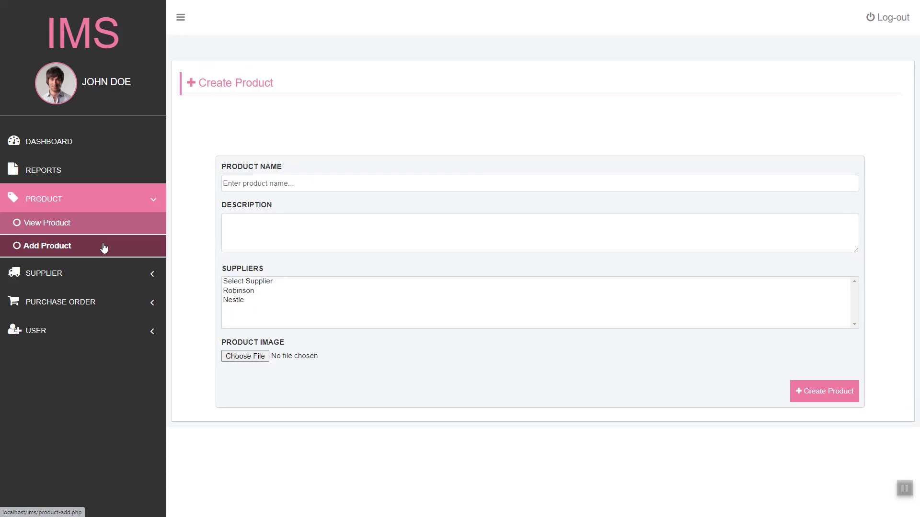
pyautogui.click(323, 187)
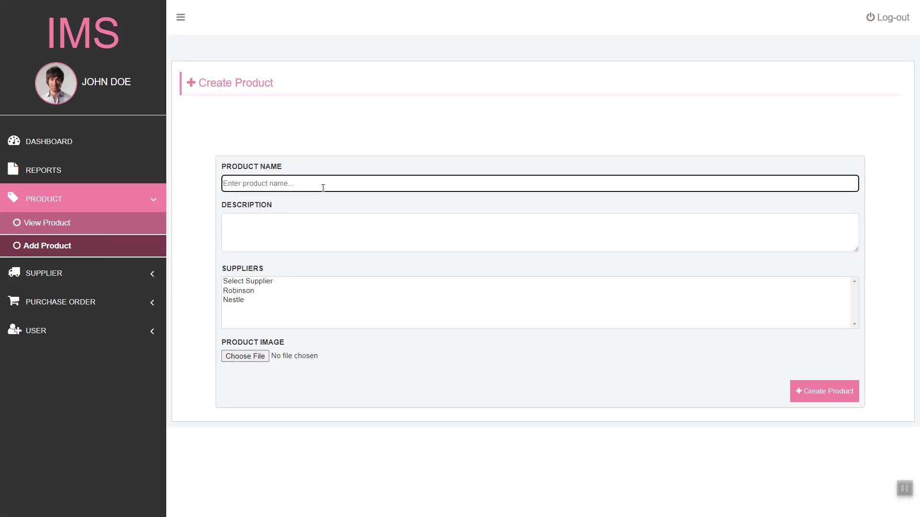
pyautogui.click(249, 359)
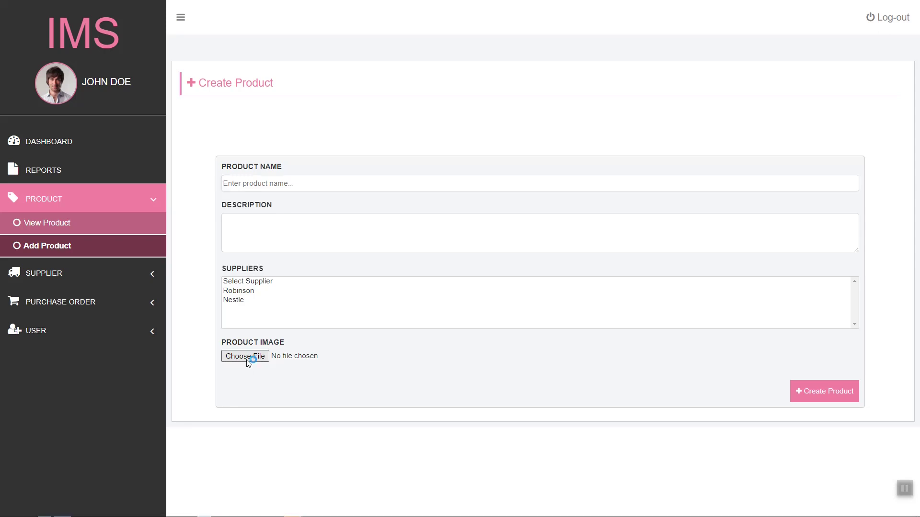
pyautogui.click(263, 79)
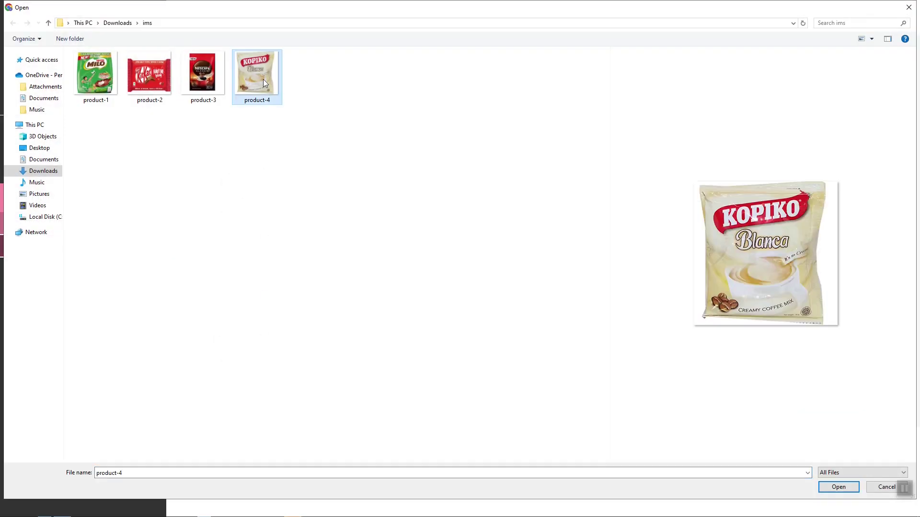
pyautogui.doubleClick(263, 79)
pyautogui.click(315, 183)
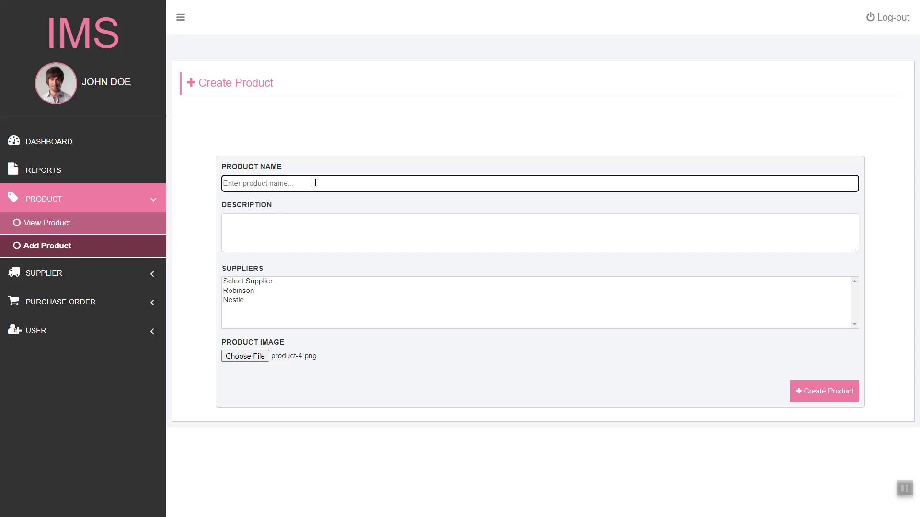
pyautogui.write('Kopiko Blanca')
pyautogui.press('Tab')
pyautogui.write('Th')
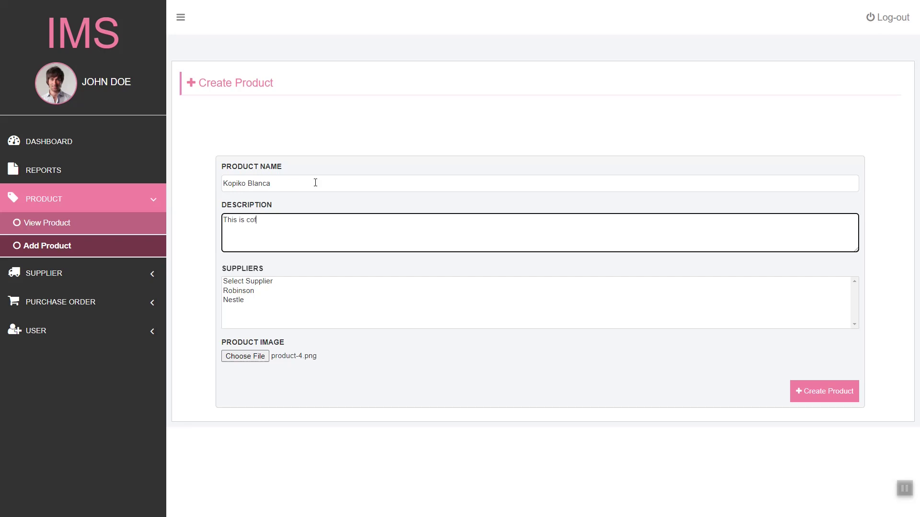
pyautogui.click(253, 290)
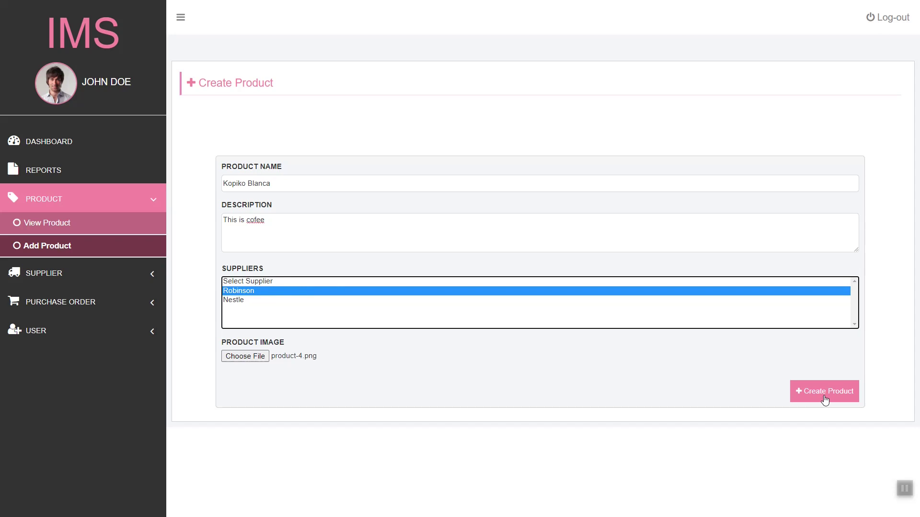
pyautogui.click(824, 399)
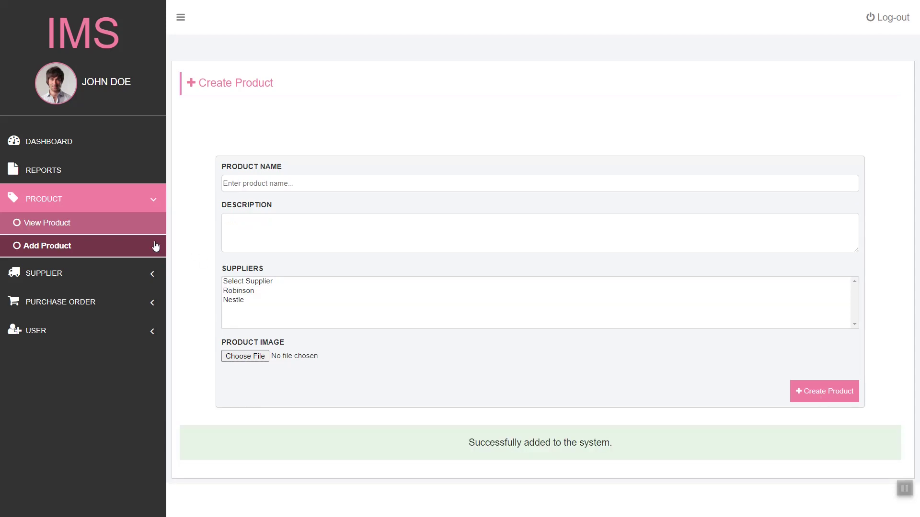
# Step: Delete Kopiko Blanca from the product list, leaving three products
pyautogui.click(138, 230)
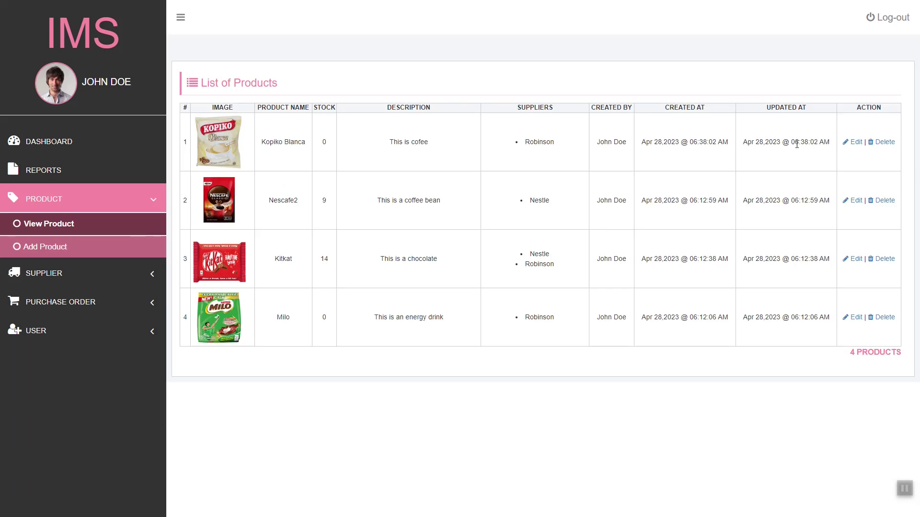
pyautogui.click(881, 143)
pyautogui.click(594, 87)
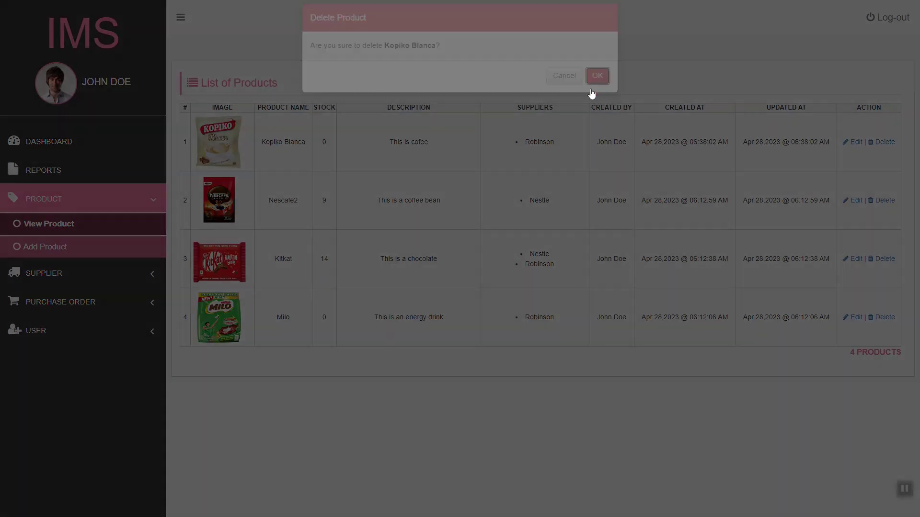
pyautogui.click(592, 91)
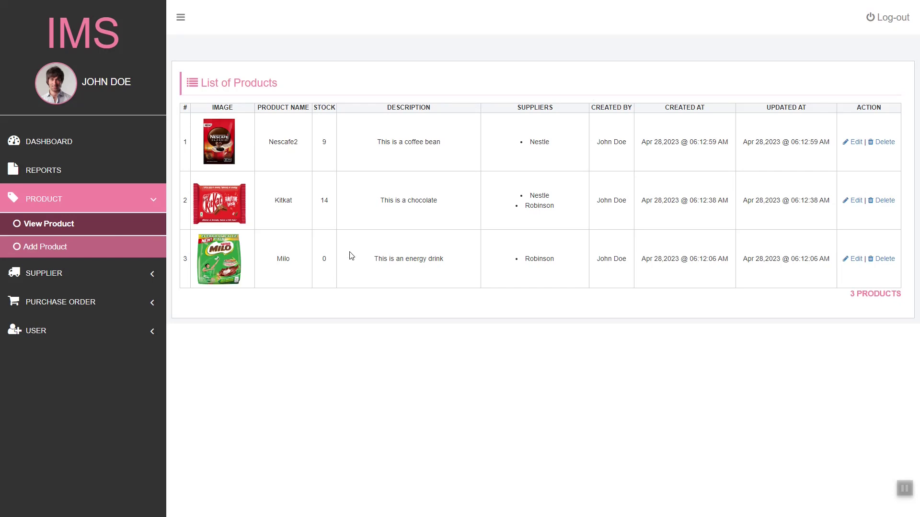
pyautogui.click(122, 280)
# Step: Add supplier Test Supplier at Supplier Location with an e-mail address, then view the supplier list
pyautogui.click(117, 257)
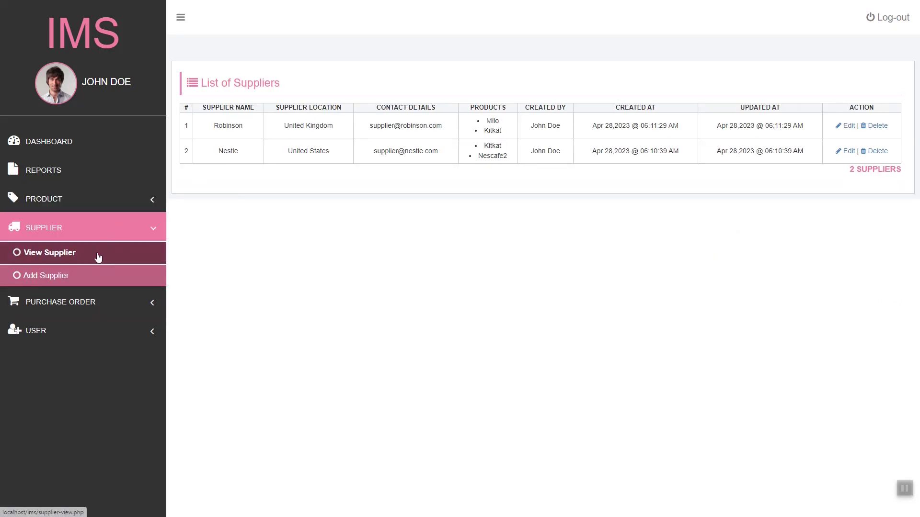
pyautogui.click(87, 277)
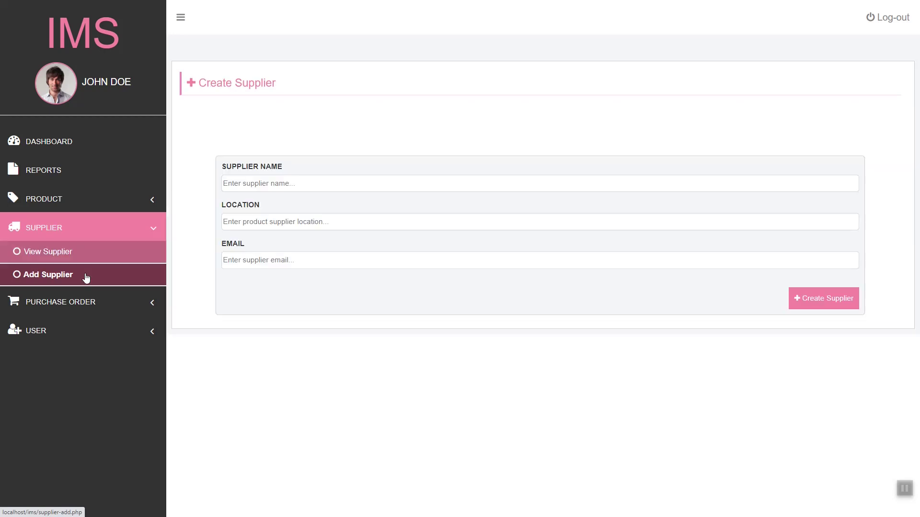
pyautogui.click(344, 177)
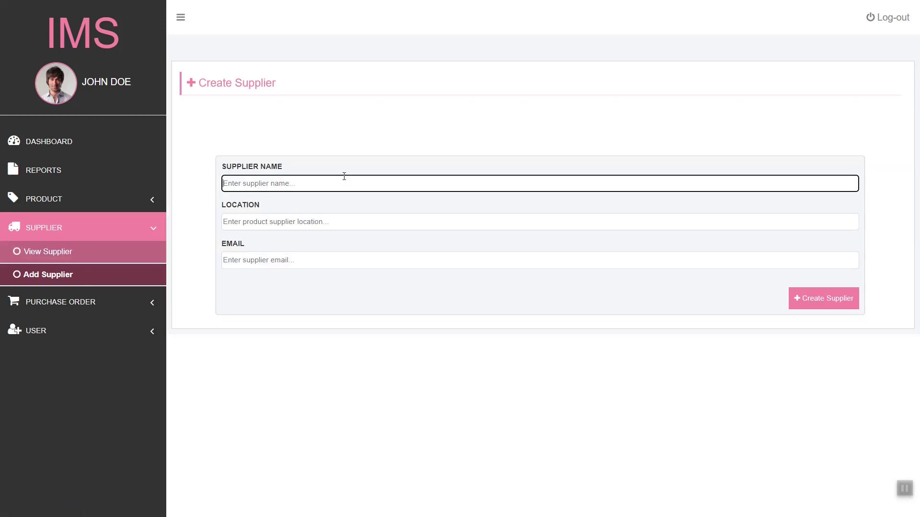
pyautogui.write('Test Supplier')
pyautogui.press('Tab')
pyautogui.write('S')
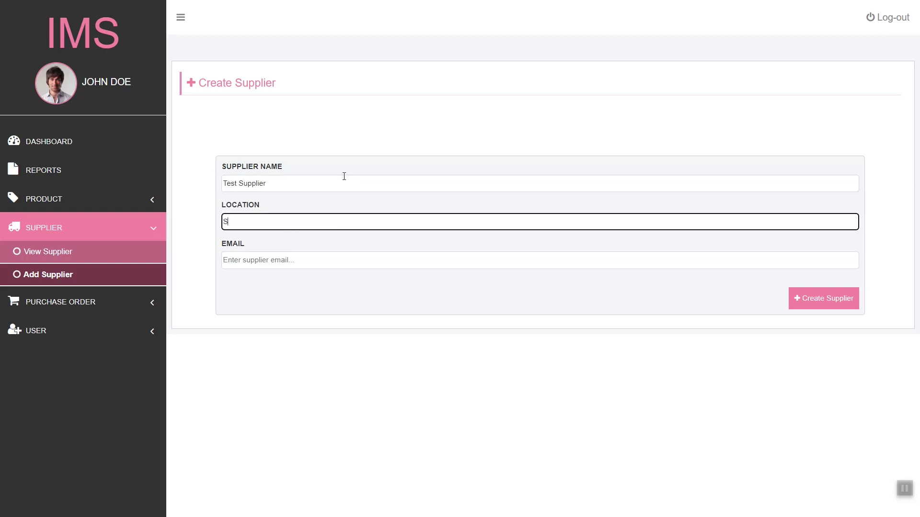
pyautogui.write('upplier Location')
pyautogui.press('Tab')
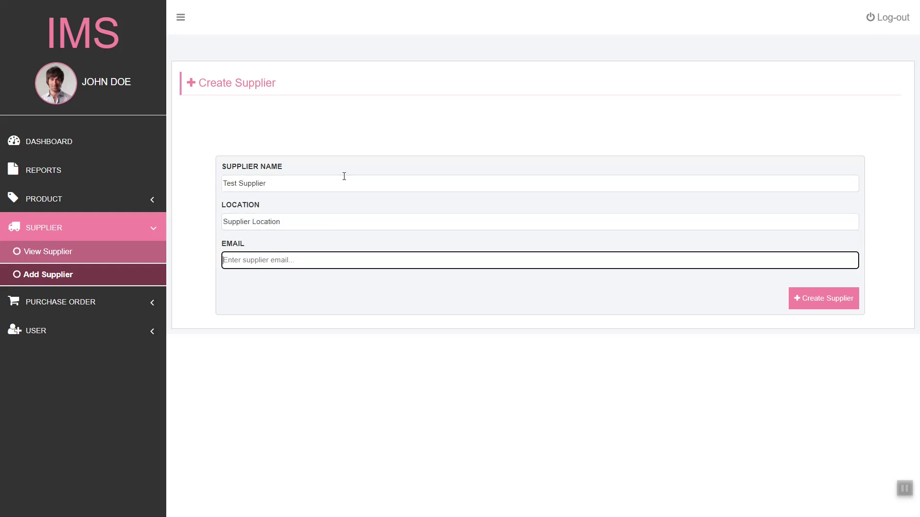
pyautogui.write('test@supplier.com')
pyautogui.click(857, 307)
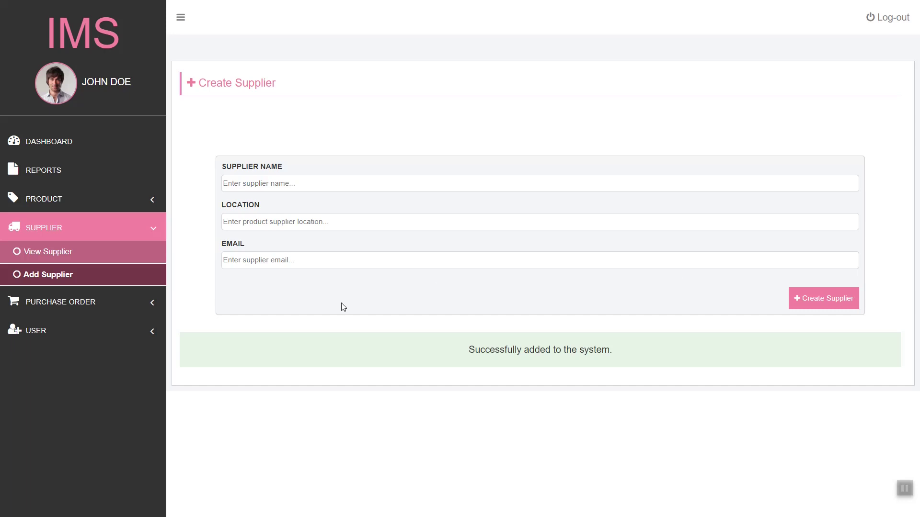
pyautogui.click(105, 259)
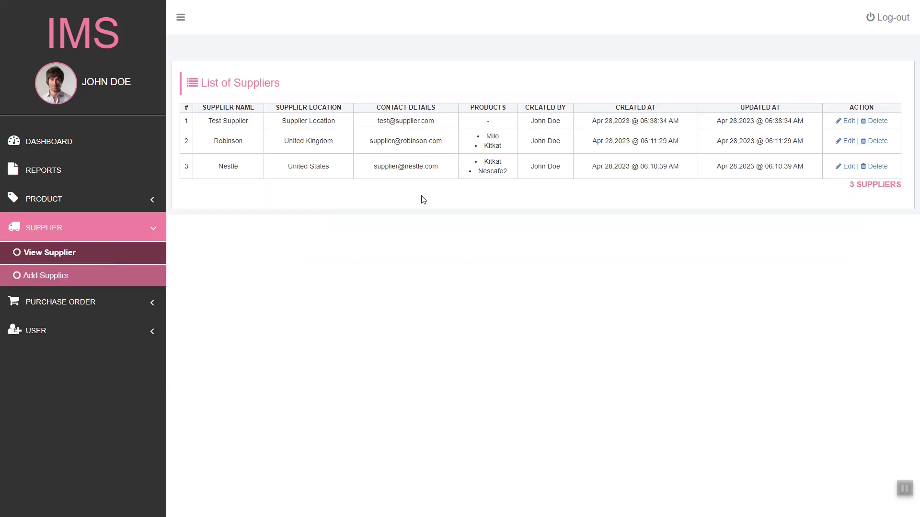
# Step: Rename Test Supplier to Test Supplier2 and its location to Supplier Location2
pyautogui.click(838, 123)
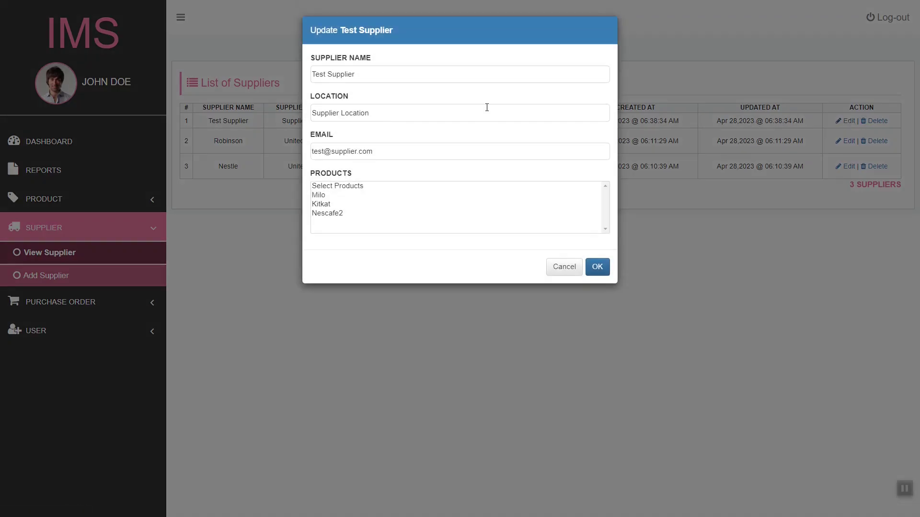
pyautogui.click(478, 75)
pyautogui.write('2')
pyautogui.click(442, 110)
pyautogui.write('2')
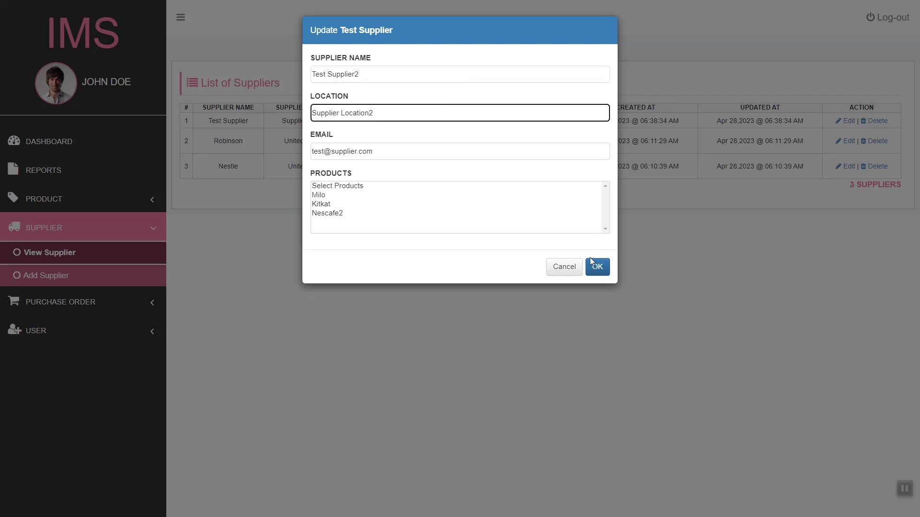
pyautogui.click(598, 267)
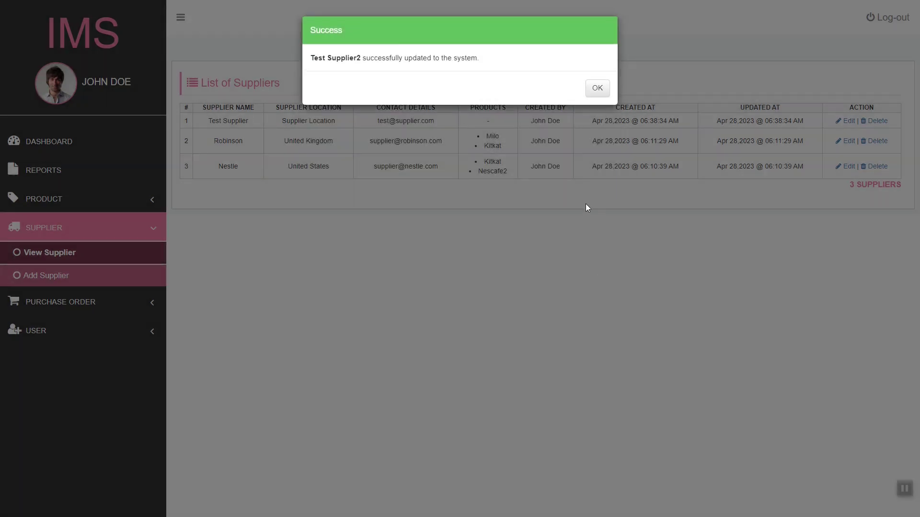
pyautogui.click(597, 87)
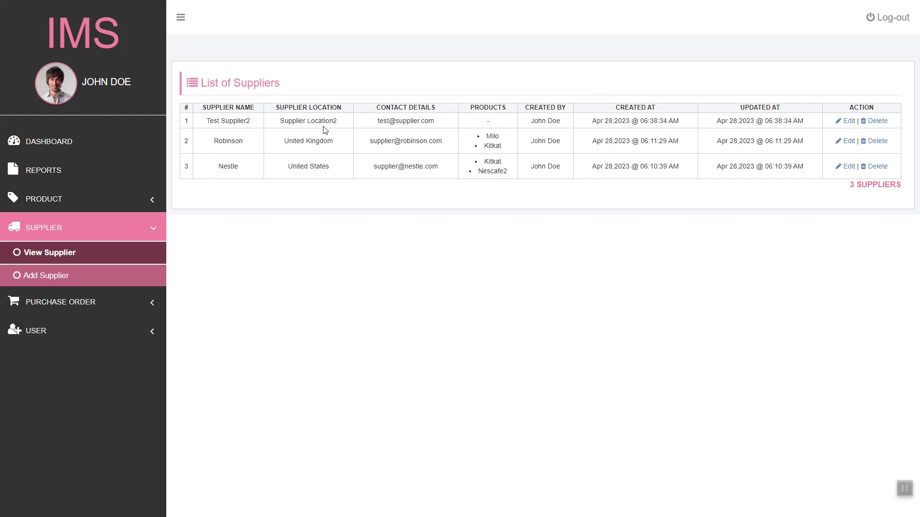
# Step: Delete Test Supplier2, leaving Robinson and Nestle
pyautogui.click(876, 121)
pyautogui.click(594, 90)
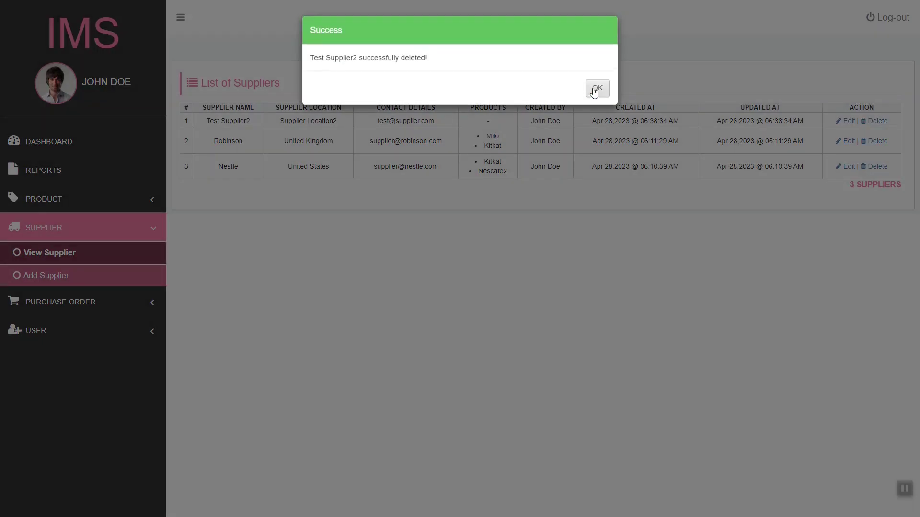
pyautogui.click(596, 90)
# Step: Submit a new purchase order with one line: Milo, quantity 143 from Robinson
pyautogui.click(104, 304)
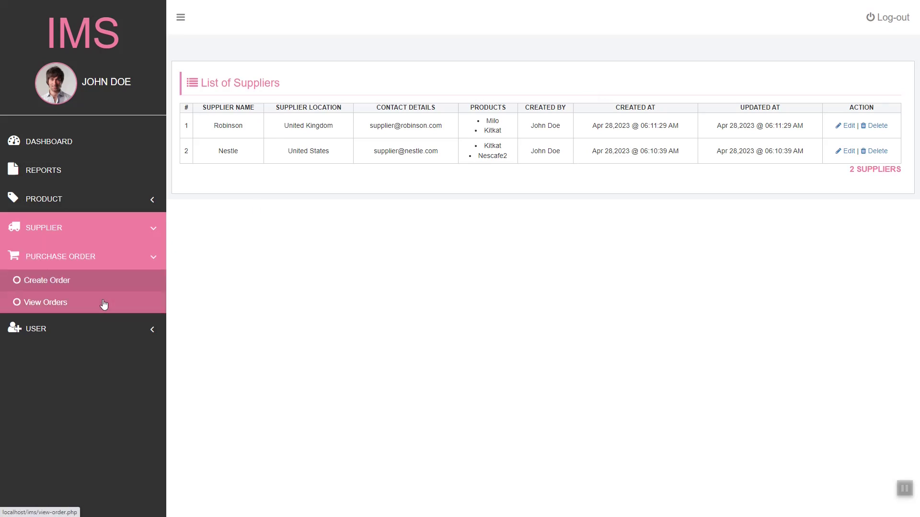
pyautogui.click(101, 291)
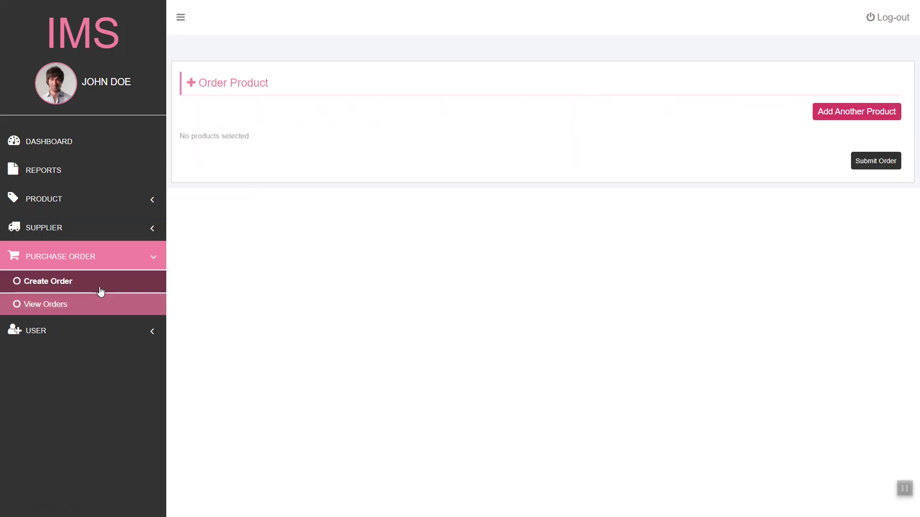
pyautogui.click(100, 300)
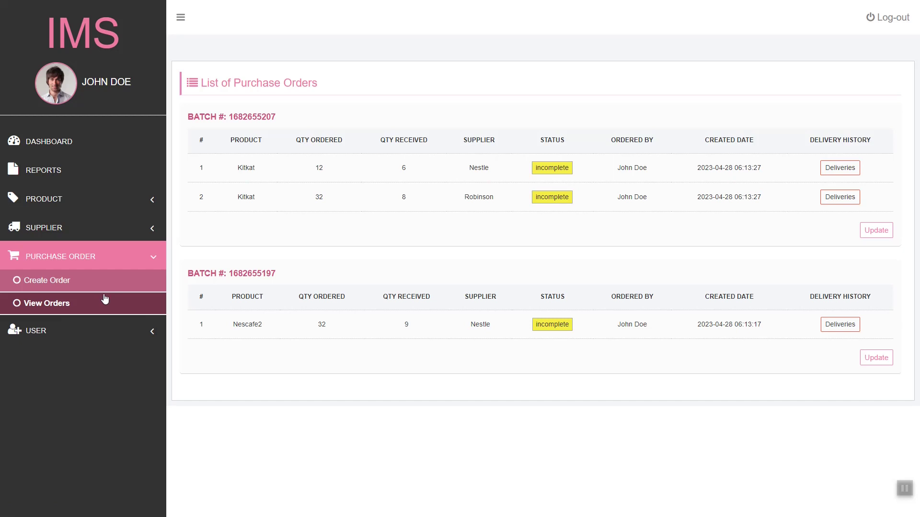
pyautogui.click(117, 292)
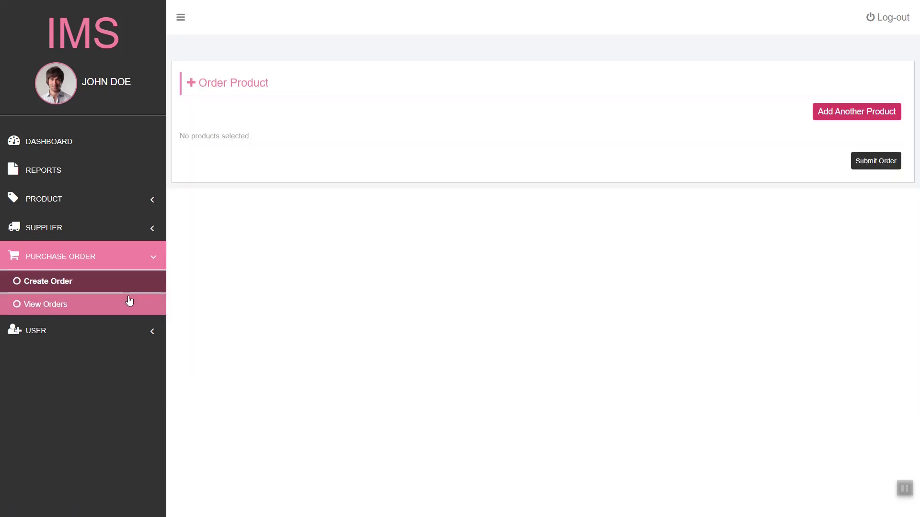
pyautogui.click(874, 111)
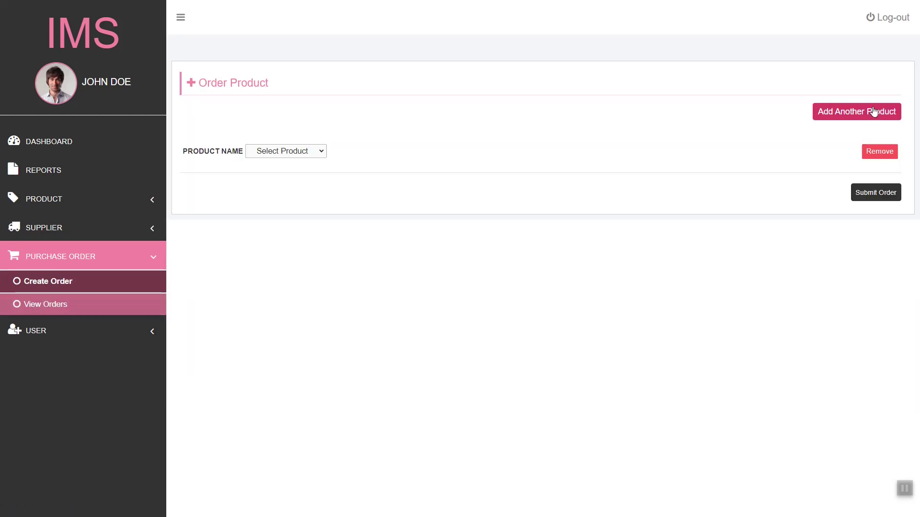
pyautogui.click(311, 150)
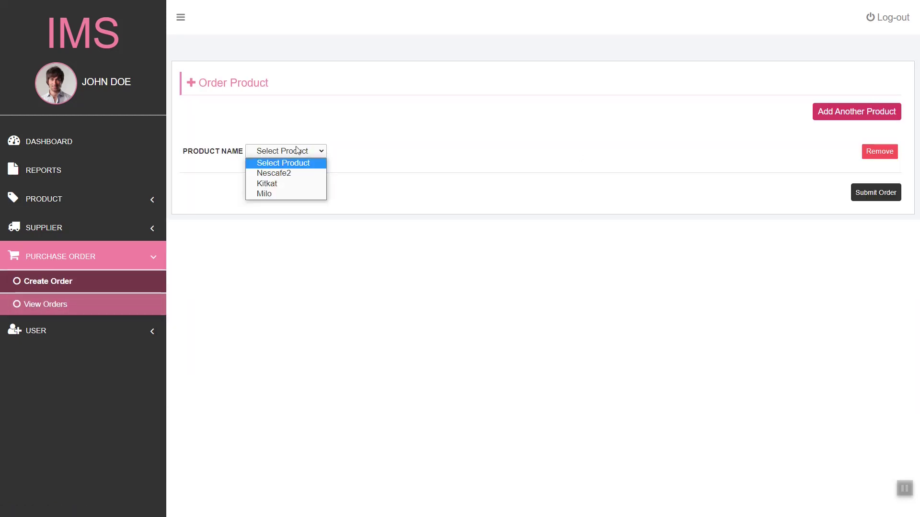
pyautogui.click(296, 184)
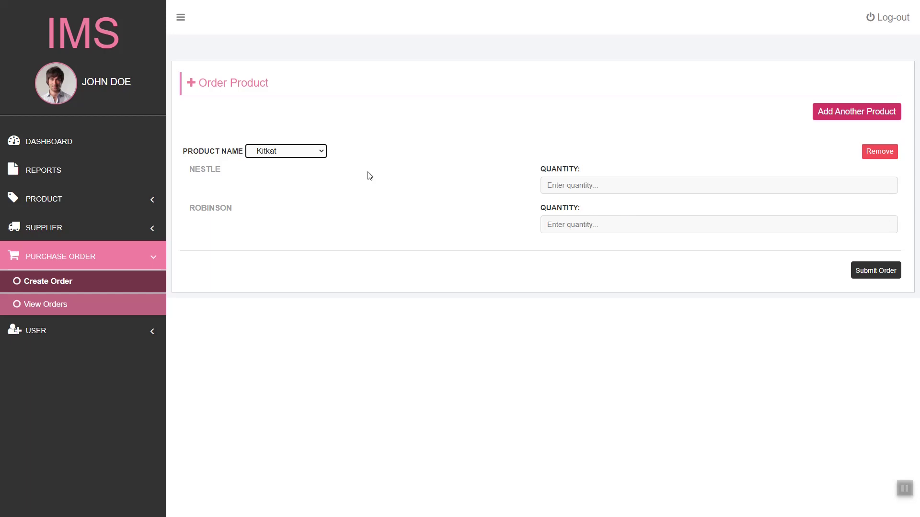
pyautogui.click(297, 151)
pyautogui.click(296, 192)
pyautogui.click(564, 179)
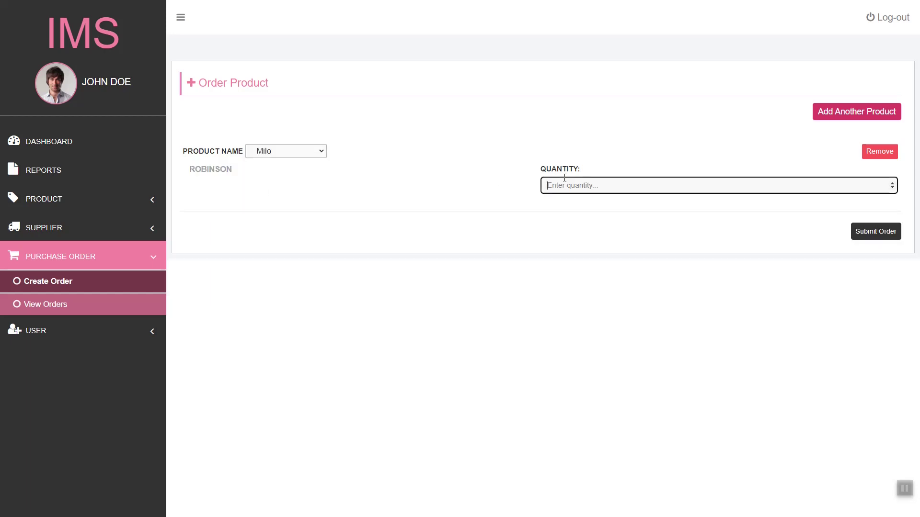
pyautogui.write('143')
pyautogui.click(642, 169)
pyautogui.click(877, 232)
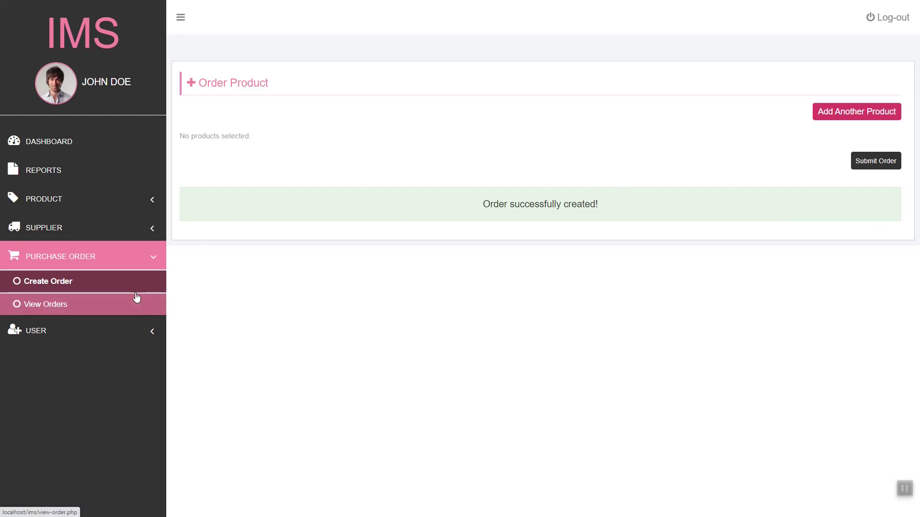
# Step: Open the purchase order list and highlight the Milo order's quantity and pending status
pyautogui.click(127, 308)
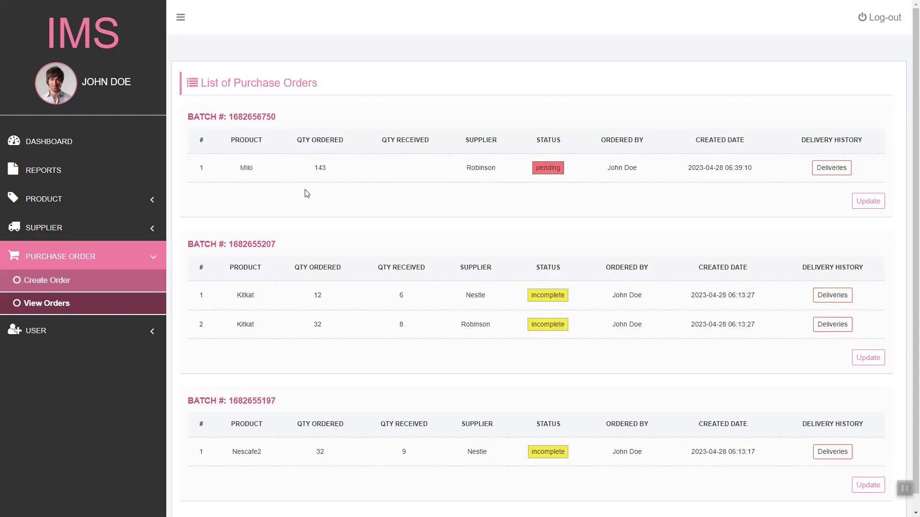
pyautogui.moveTo(208, 160); pyautogui.dragTo(401, 159)
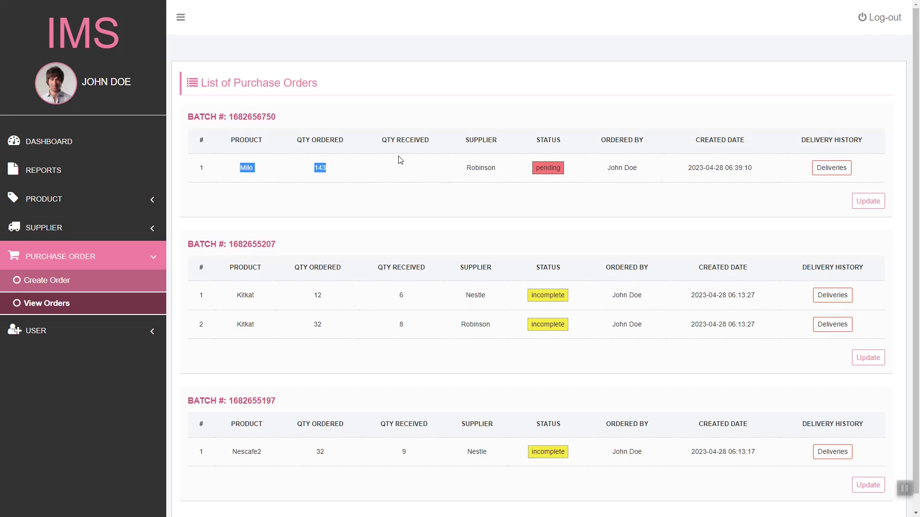
pyautogui.doubleClick(536, 169)
pyautogui.scroll(-1, 718, 215)
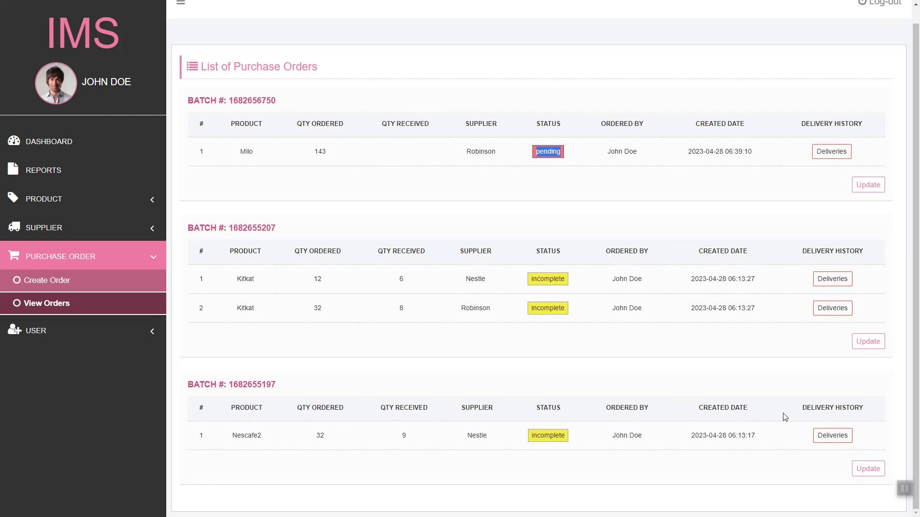
pyautogui.scroll(1, 782, 431)
pyautogui.click(687, 215)
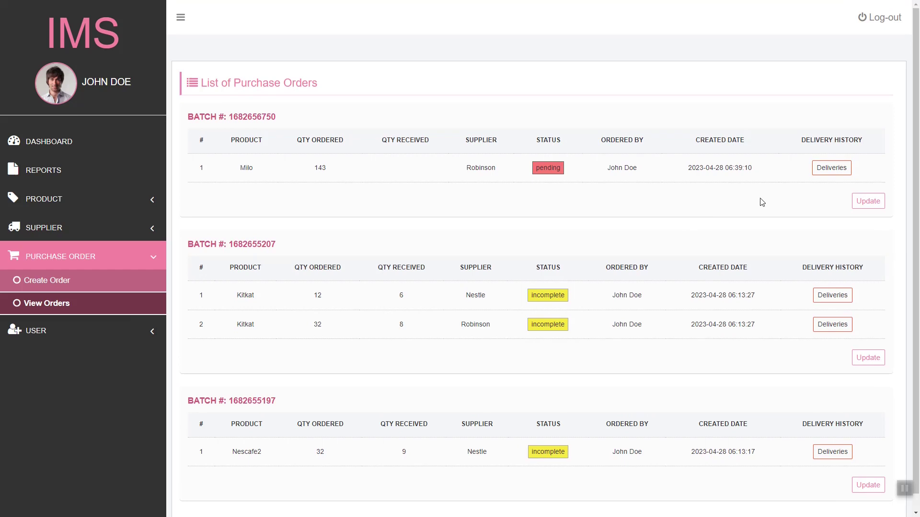
pyautogui.click(871, 203)
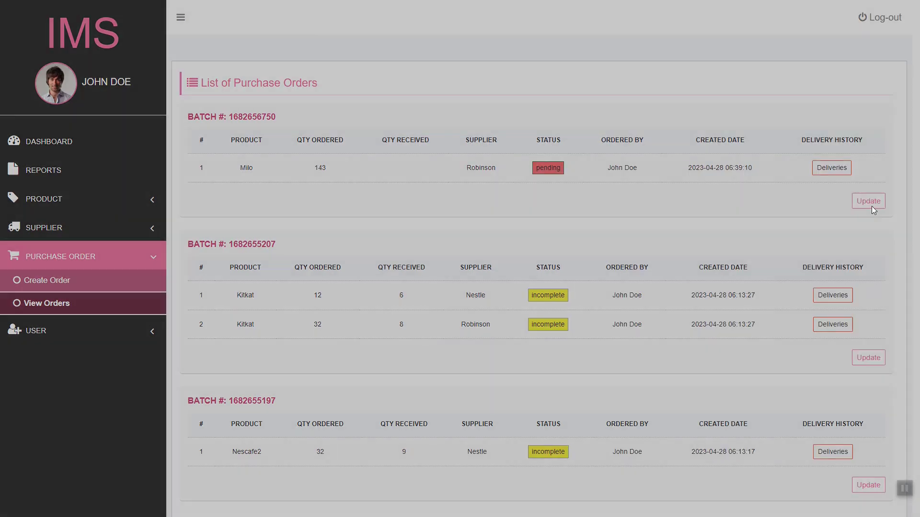
pyautogui.click(446, 80)
pyautogui.doubleClick(446, 80)
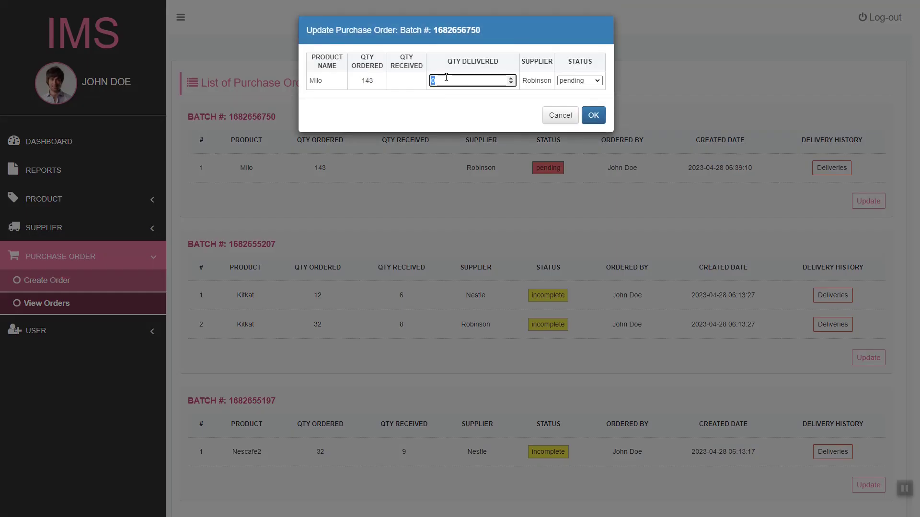
pyautogui.write('143')
pyautogui.click(457, 99)
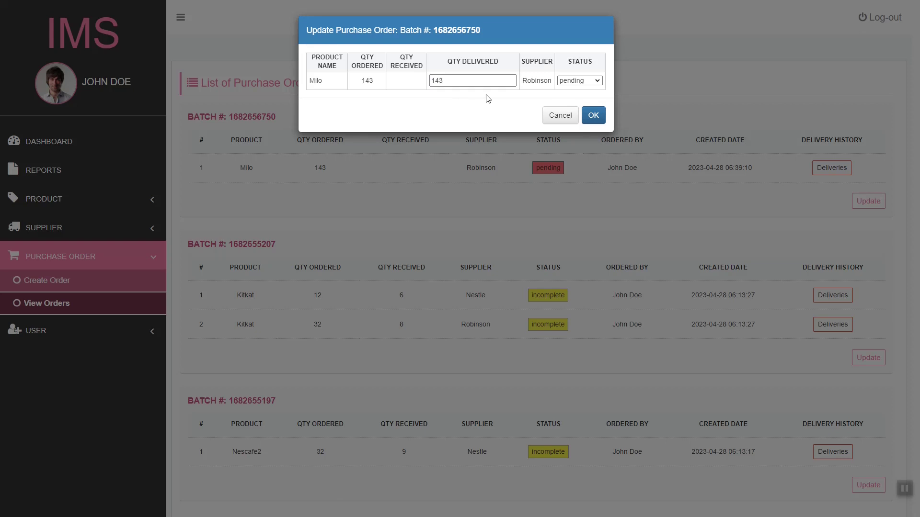
pyautogui.click(577, 81)
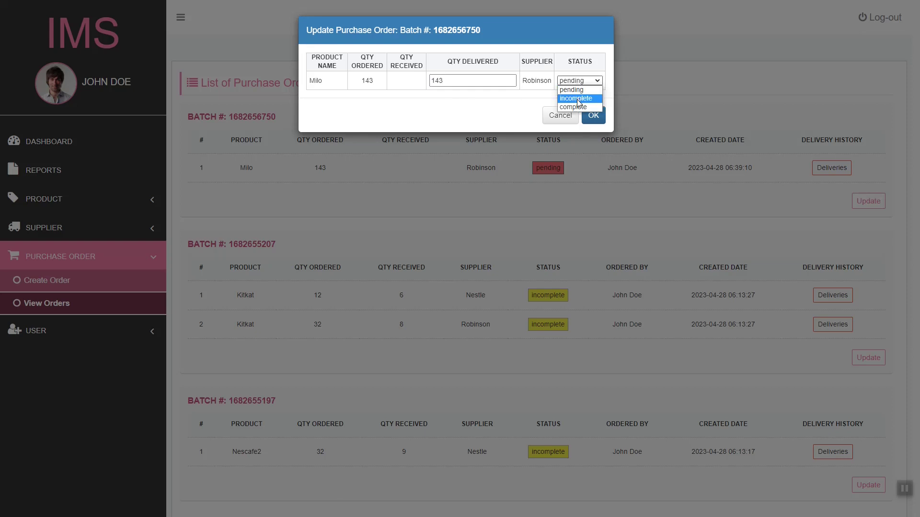
pyautogui.click(574, 106)
pyautogui.click(593, 116)
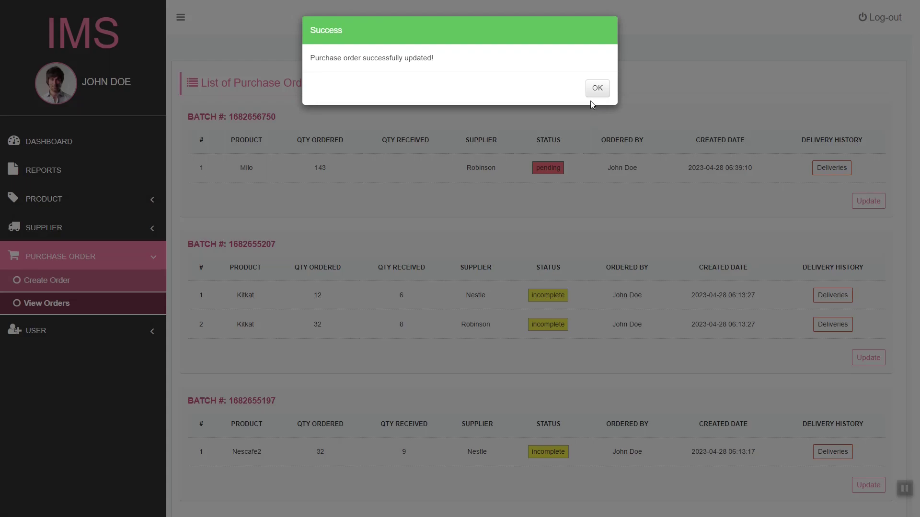
pyautogui.click(591, 89)
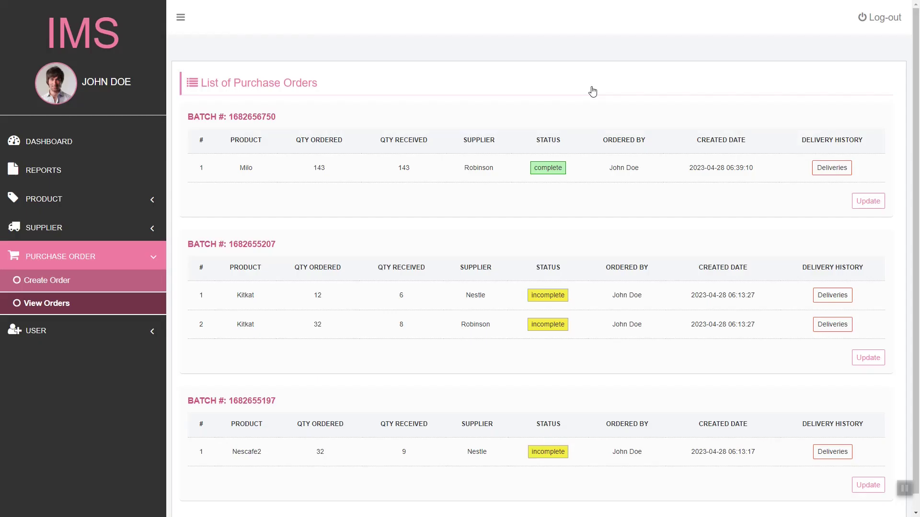
# Step: Check the delivery histories of the Milo order and the first Kitkat order
pyautogui.click(827, 168)
pyautogui.click(602, 28)
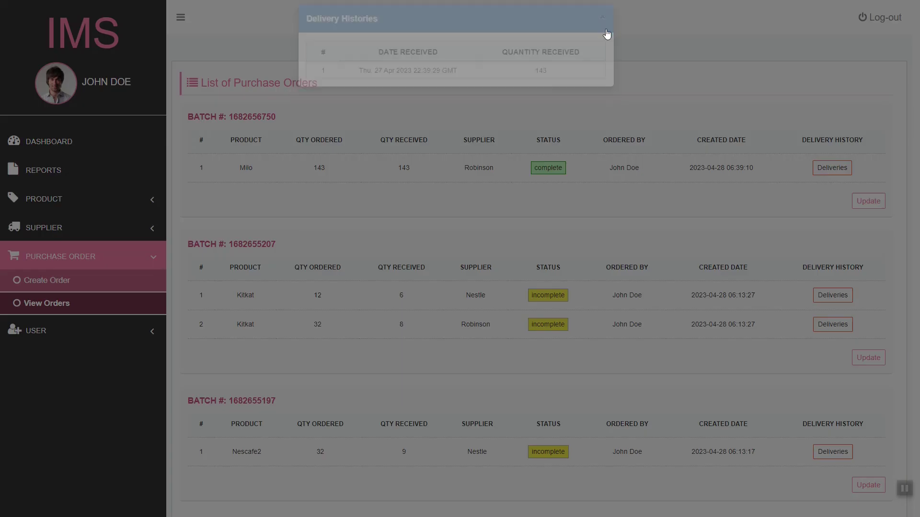
pyautogui.click(832, 295)
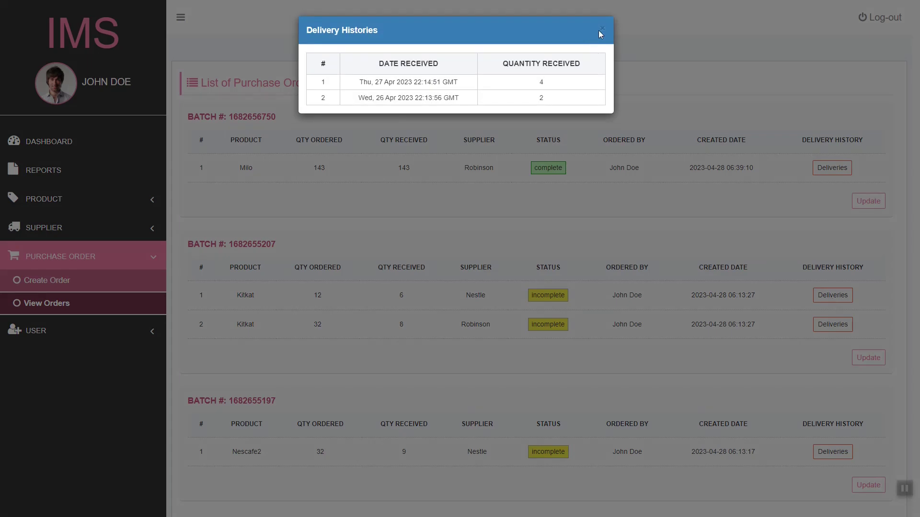
pyautogui.click(602, 28)
pyautogui.scroll(-1, 797, 253)
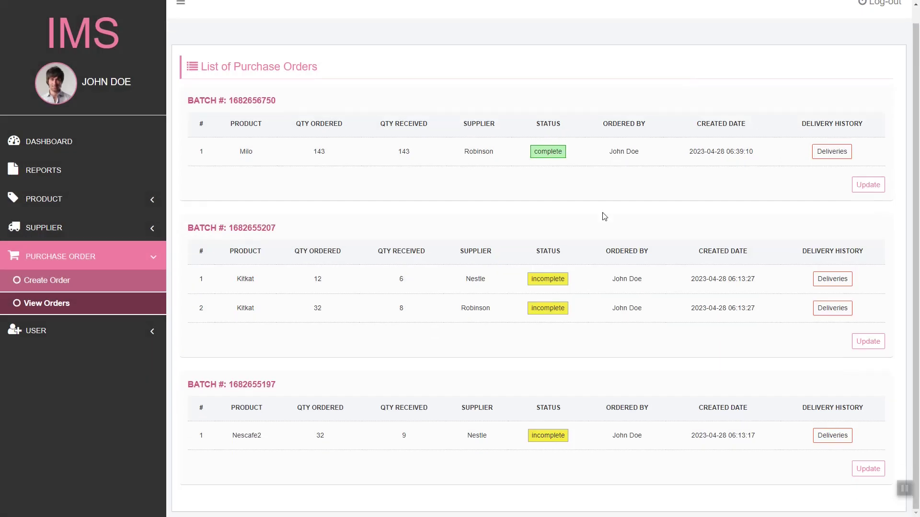
# Step: Add a second user with first name, last name, e-mail and password, then view the two-user list
pyautogui.click(115, 328)
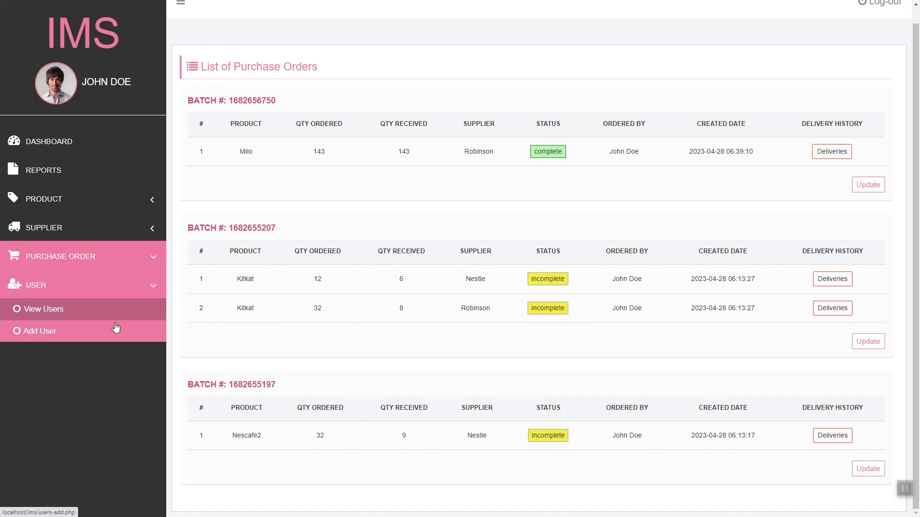
pyautogui.click(118, 318)
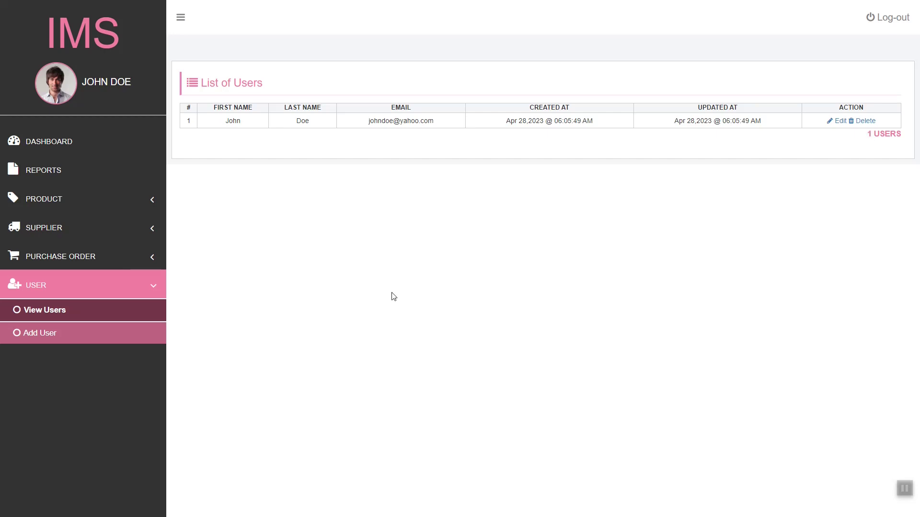
pyautogui.click(93, 341)
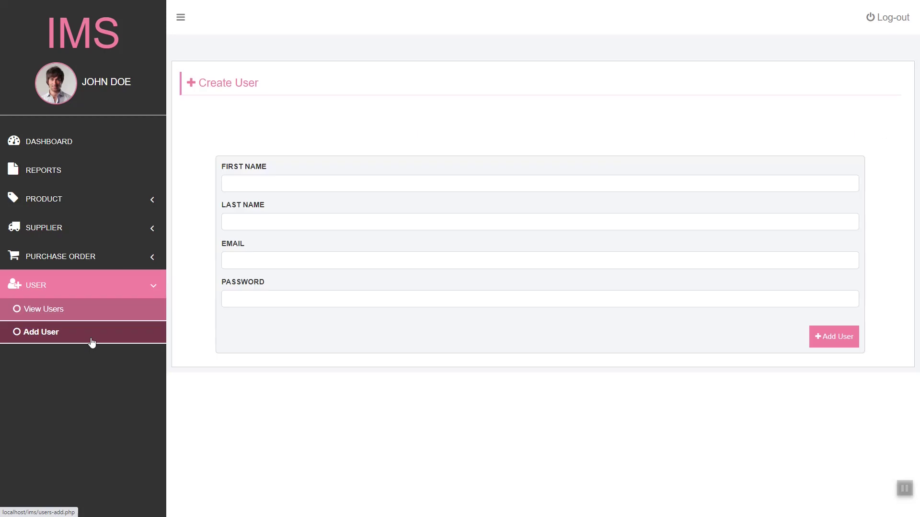
pyautogui.click(346, 185)
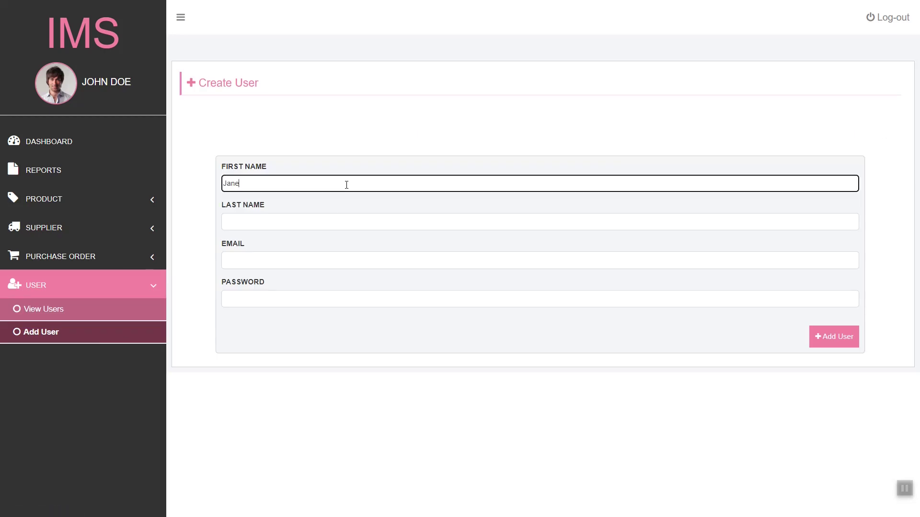
pyautogui.press('Tab')
pyautogui.press('Tab')
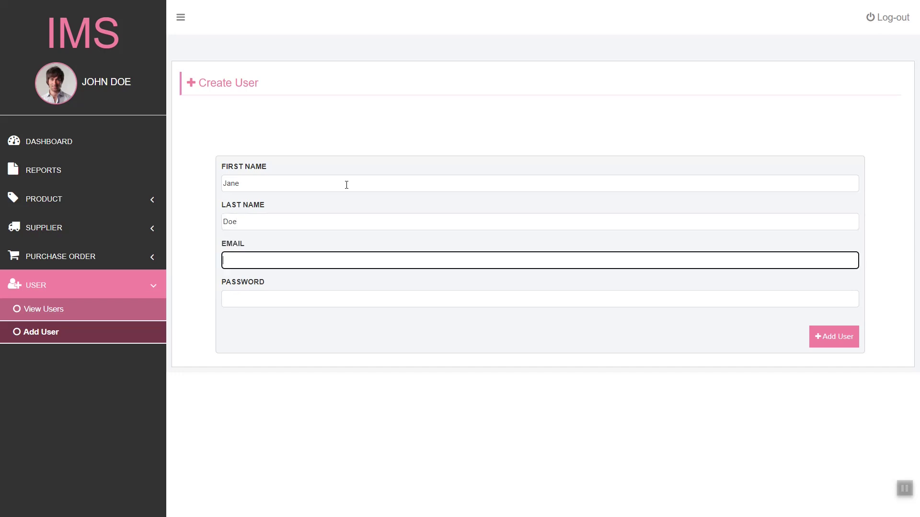
pyautogui.write('janedoe@user.com')
pyautogui.hotkey('ctrl', 'a')
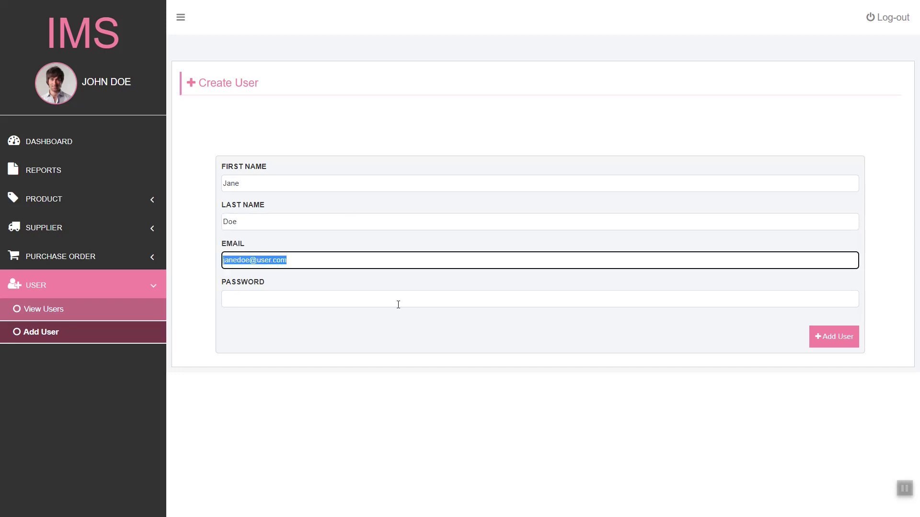
pyautogui.press('Tab')
pyautogui.write('p[')
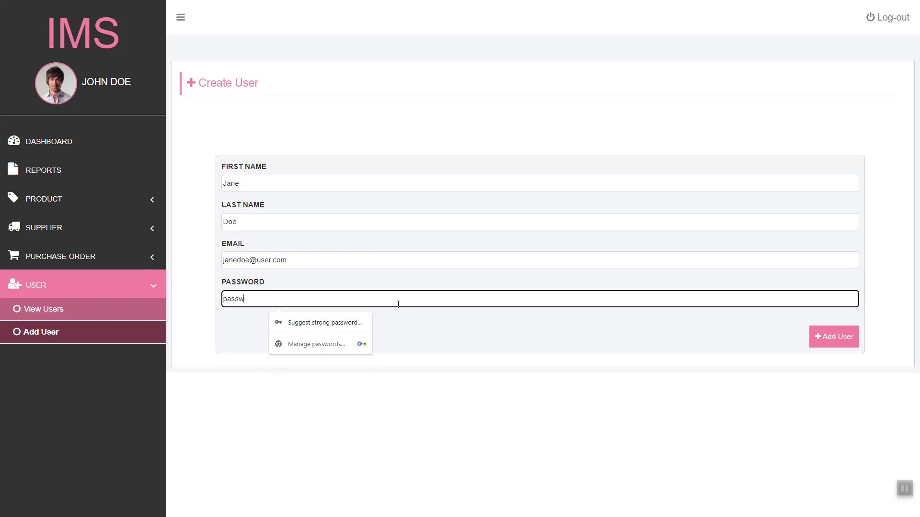
pyautogui.click(832, 337)
pyautogui.click(143, 316)
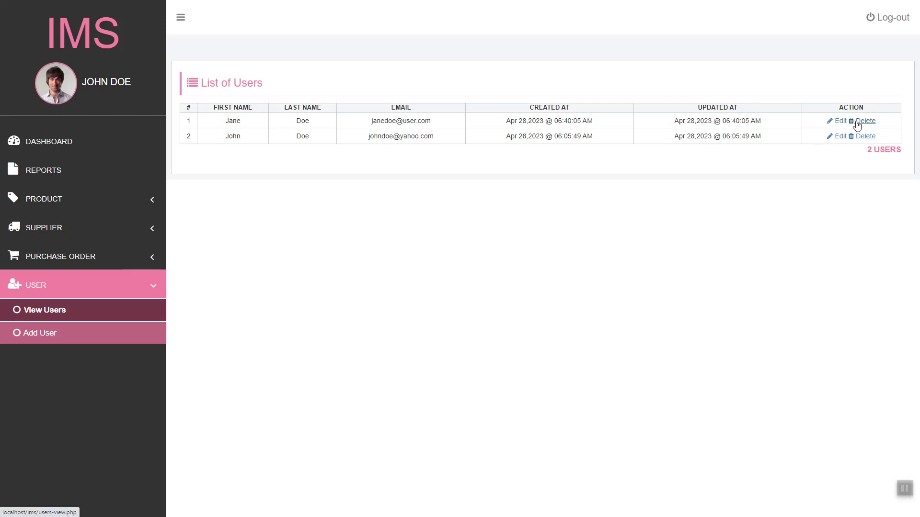
# Step: Append 2 to the original user's first and last names, save, and dismiss the success message
pyautogui.click(842, 136)
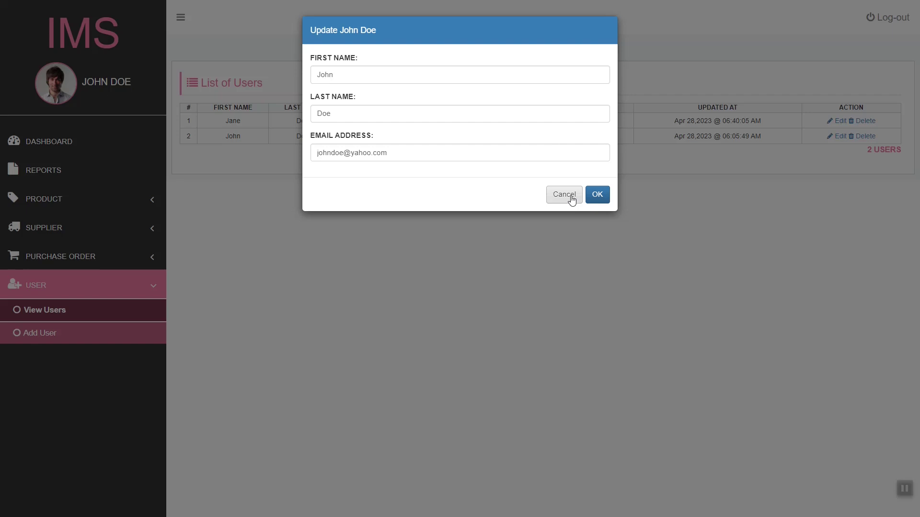
pyautogui.click(511, 152)
pyautogui.hotkey('ctrl', 'a')
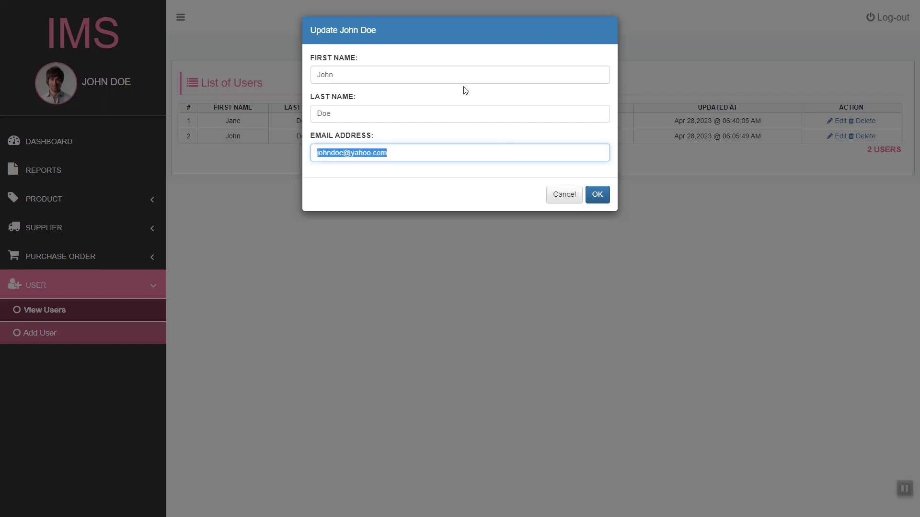
pyautogui.click(458, 76)
pyautogui.click(412, 115)
pyautogui.write('2')
pyautogui.click(427, 151)
pyautogui.hotkey('ctrl', 'a')
pyautogui.click(597, 194)
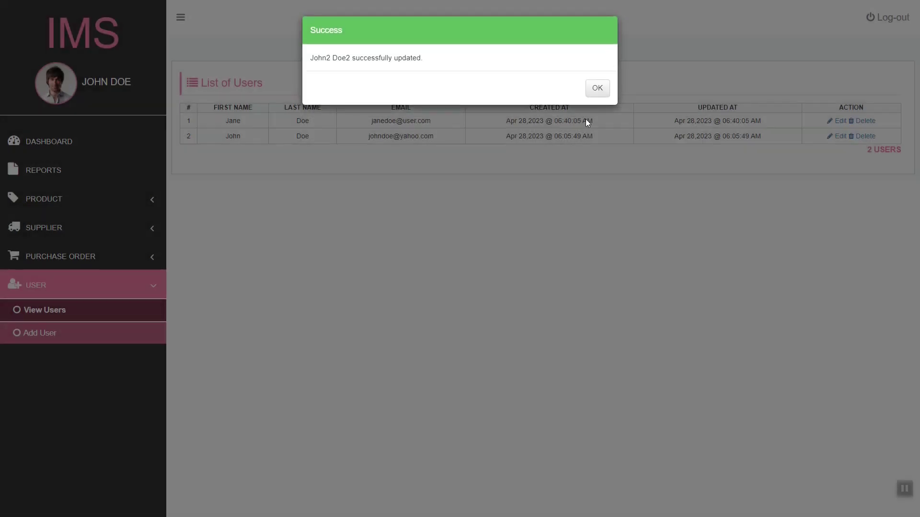
pyautogui.click(598, 84)
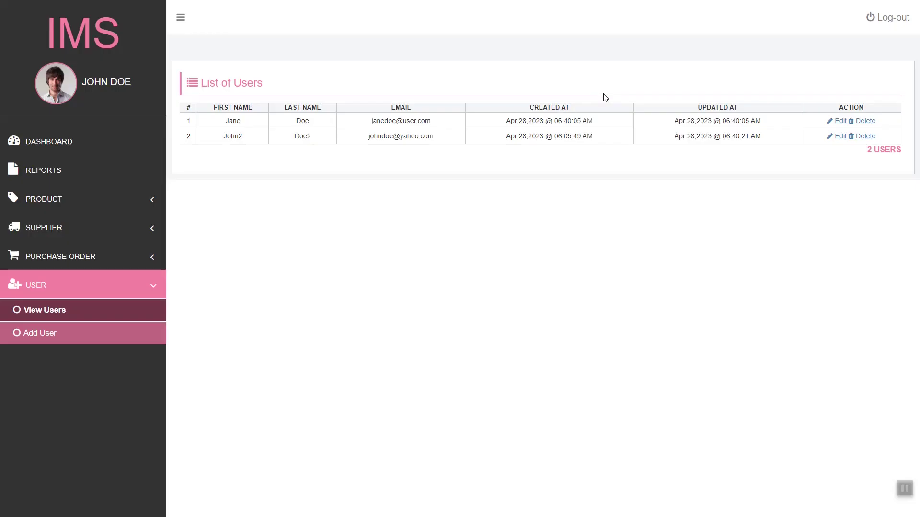
# Step: View the dashboard charts, log out, and focus the username field on the login page
pyautogui.click(62, 146)
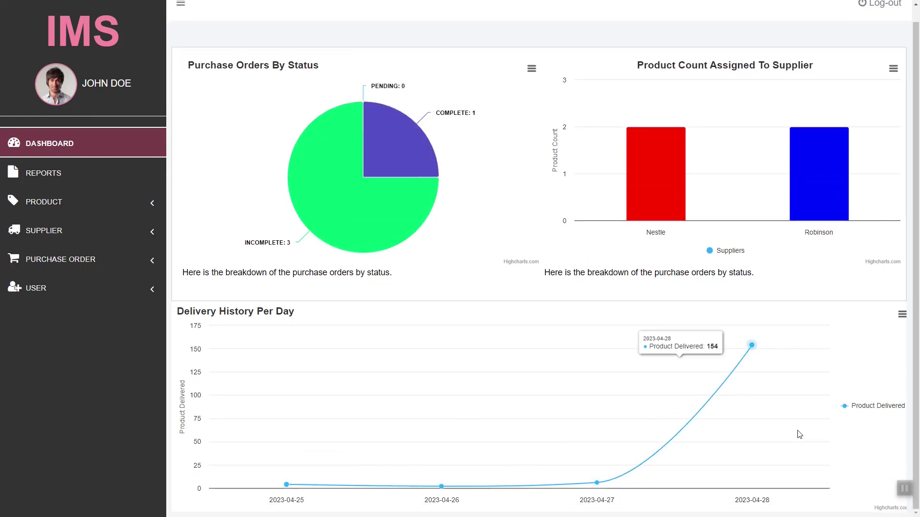
pyautogui.scroll(1, 799, 435)
pyautogui.click(881, 18)
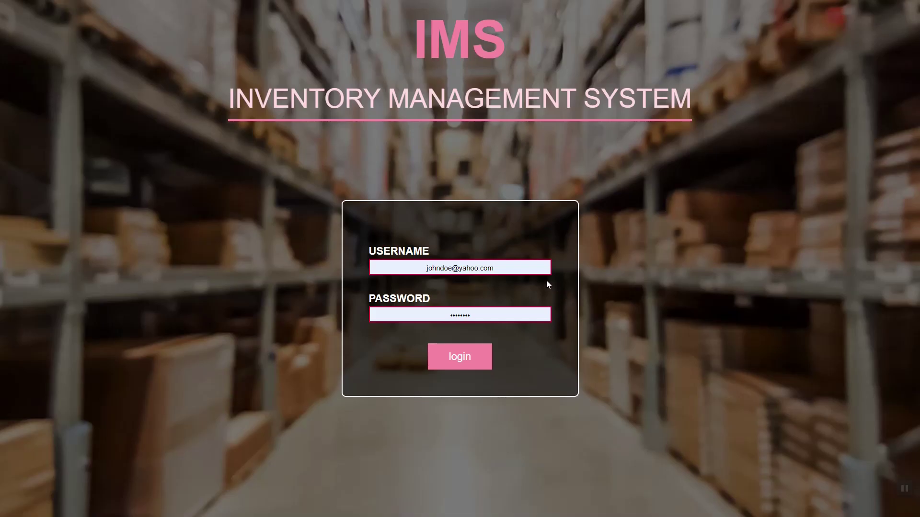
pyautogui.click(524, 271)
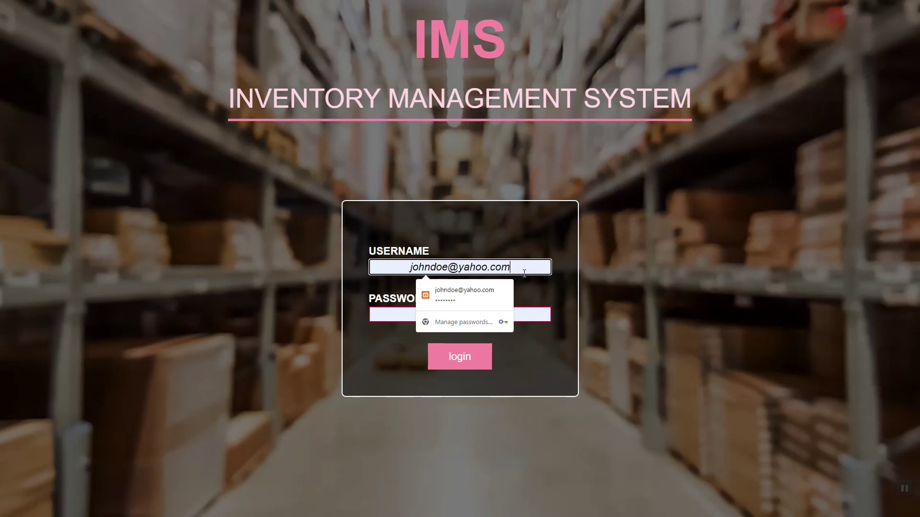